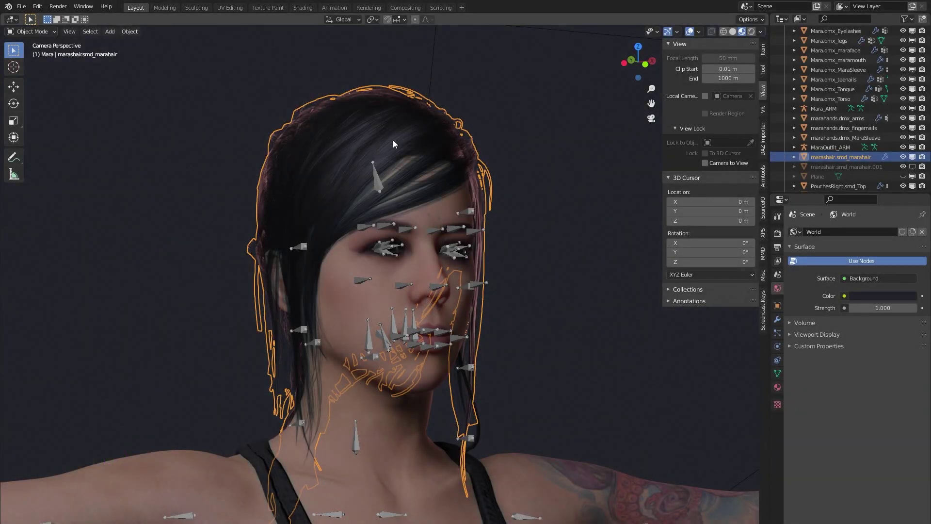
Step: Isolate a single hair strand in Edit Mode and frame it
{"action": "left_click", "coordinate": [440, 132]}
{"action": "left_click", "coordinate": [452, 127]}
{"action": "key", "text": "Tab"}
{"action": "left_click", "coordinate": [378, 140]}
{"action": "key", "text": "l"}
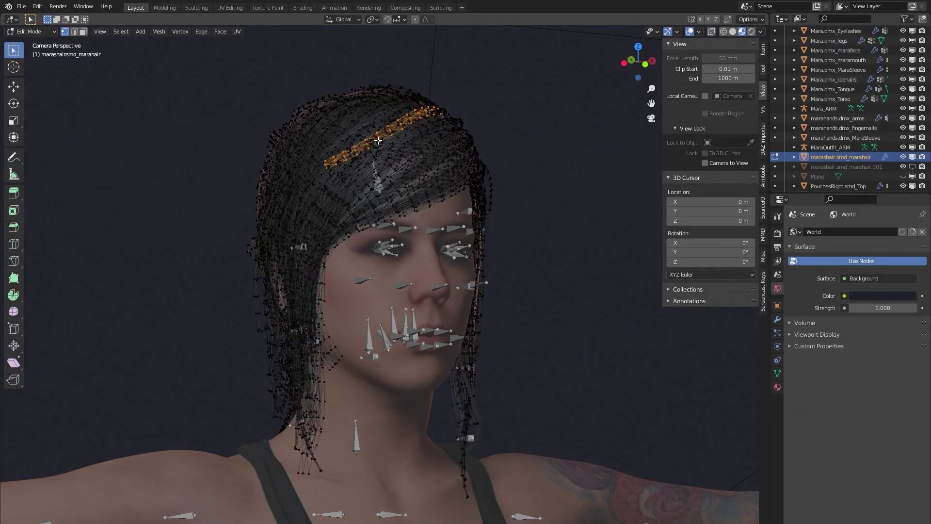
{"action": "key", "text": "shift+h"}
{"action": "key", "text": "KP_Decimal"}
Step: Inspect the isolated strand in solid shading from several angles
{"action": "scroll", "coordinate": [465, 300], "scroll_direction": "up", "scroll_amount": 1}
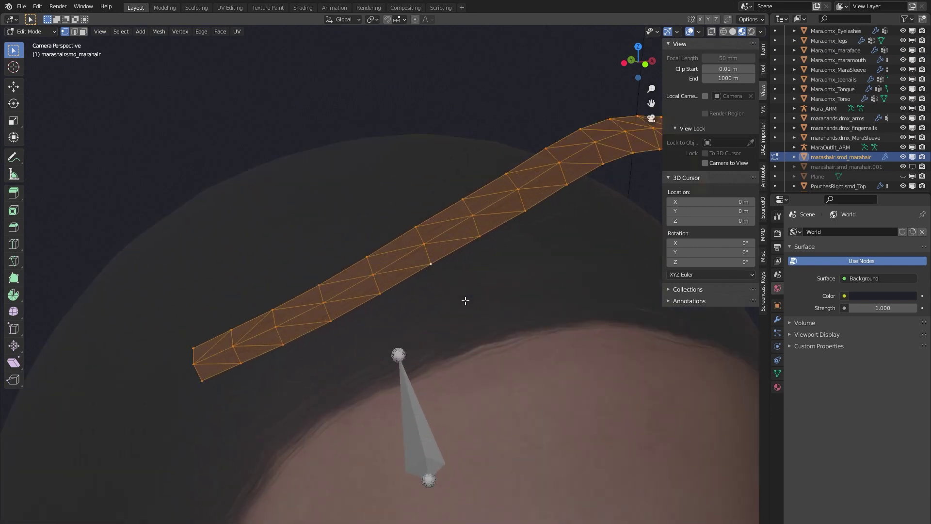
{"action": "scroll", "coordinate": [503, 270], "scroll_direction": "down", "scroll_amount": 2}
{"action": "left_click", "coordinate": [732, 31]}
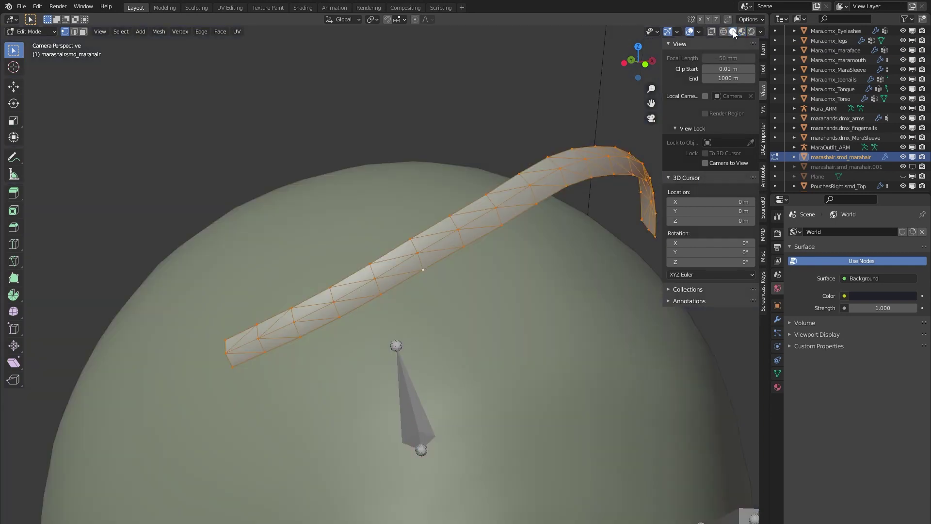
{"action": "scroll", "coordinate": [522, 291], "scroll_direction": "down", "scroll_amount": 4}
{"action": "middle_click_drag", "start_coordinate": [522, 292], "coordinate": [449, 390]}
{"action": "key", "text": "KP_Decimal"}
Step: Reveal all hair, isolate another strand and view it from a lower side angle
{"action": "key", "text": "alt+h"}
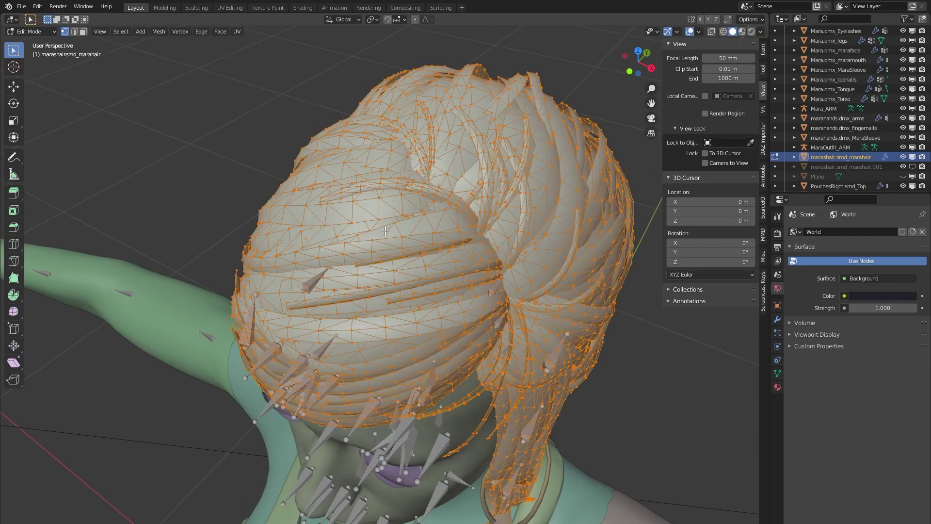
{"action": "key", "text": "alt+a"}
{"action": "key", "text": "l"}
{"action": "key", "text": "shift+h"}
{"action": "scroll", "coordinate": [412, 252], "scroll_direction": "down", "scroll_amount": 5}
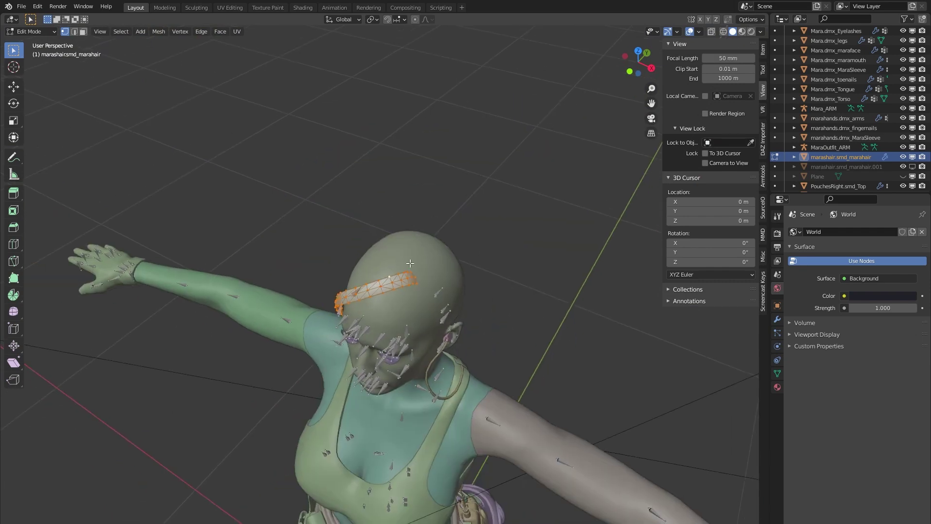
{"action": "middle_click_drag", "start_coordinate": [407, 257], "coordinate": [430, 321]}
{"action": "scroll", "coordinate": [479, 214], "scroll_direction": "up", "scroll_amount": 4}
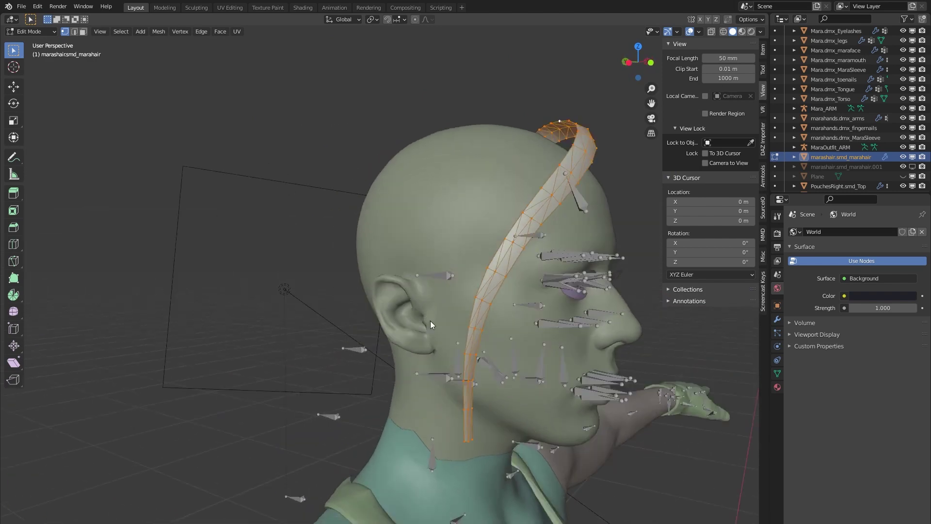
Step: Return to Object Mode and the camera view, looking up toward Mara's head
{"action": "key", "text": "Tab"}
{"action": "scroll", "coordinate": [512, 316], "scroll_direction": "up", "scroll_amount": 2}
{"action": "key", "text": "KP_0"}
{"action": "scroll", "coordinate": [512, 313], "scroll_direction": "down", "scroll_amount": 4}
{"action": "middle_click_drag", "start_coordinate": [493, 367], "coordinate": [467, 267], "text": "shift"}
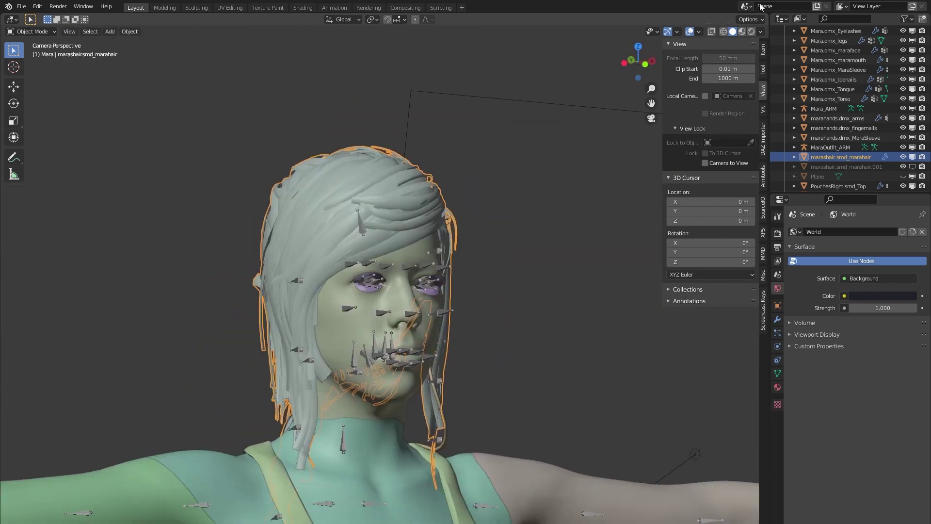
Step: Show Mara's textured hair in Material Preview with overlays hidden, zoomed on her hairline
{"action": "left_click", "coordinate": [750, 32]}
{"action": "left_click", "coordinate": [691, 31]}
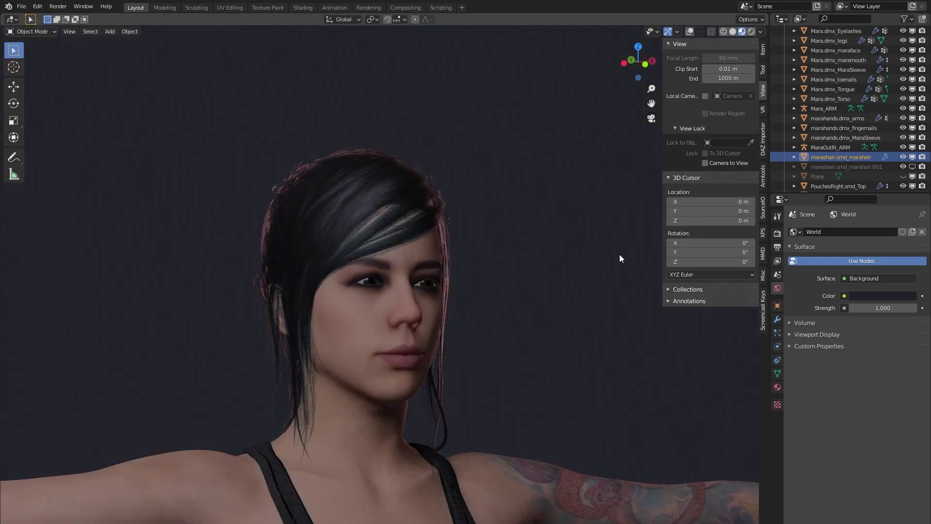
{"action": "scroll", "coordinate": [391, 293], "scroll_direction": "up", "scroll_amount": 4}
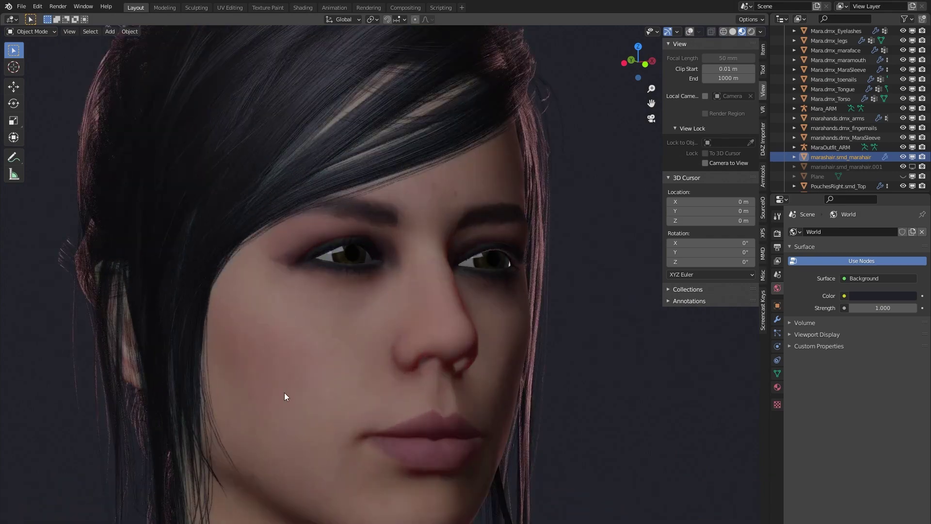
{"action": "middle_click_drag", "start_coordinate": [301, 394], "coordinate": [458, 242], "text": "shift"}
{"action": "scroll", "coordinate": [408, 335], "scroll_direction": "up", "scroll_amount": 3}
{"action": "middle_click_drag", "start_coordinate": [362, 371], "coordinate": [368, 228], "text": "shift"}
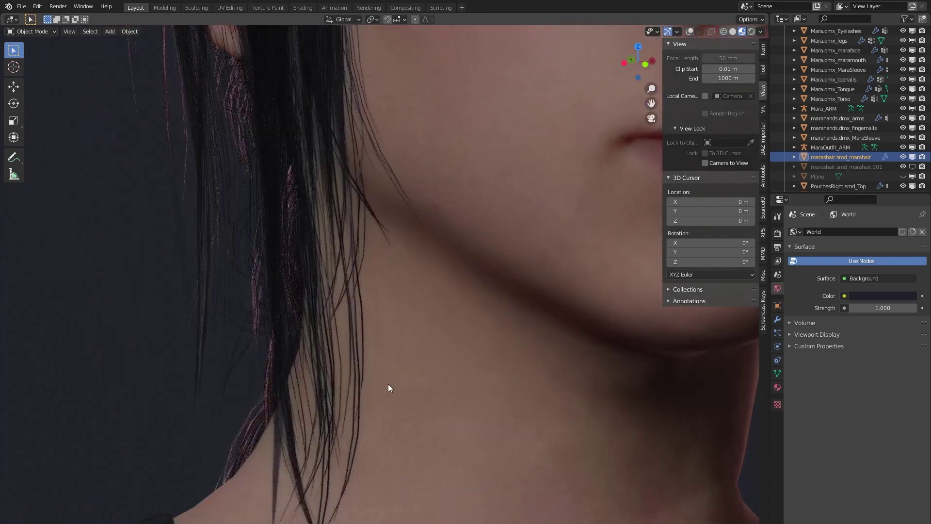
{"action": "middle_click_drag", "start_coordinate": [422, 208], "coordinate": [255, 441], "text": "shift"}
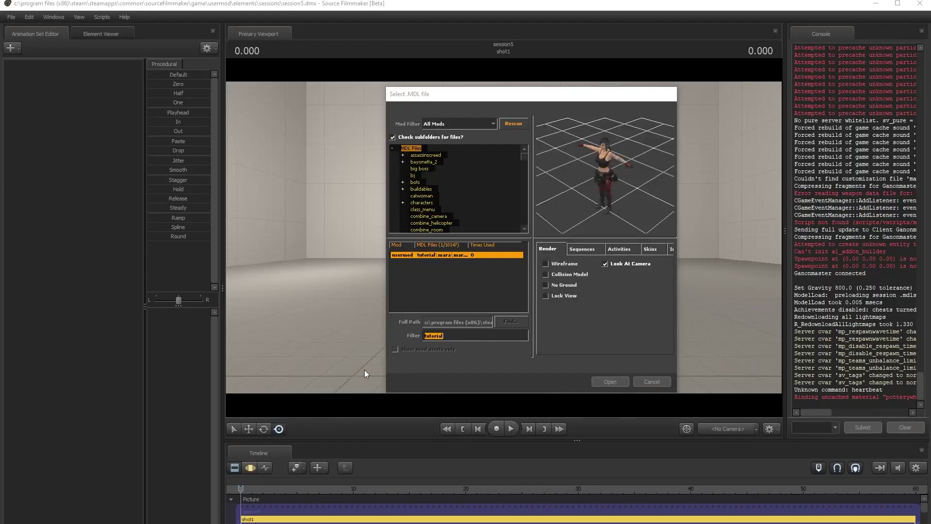
Step: Load the tutorial Mara MDL and place mara1 on the red turntable
{"action": "double_click", "coordinate": [447, 254]}
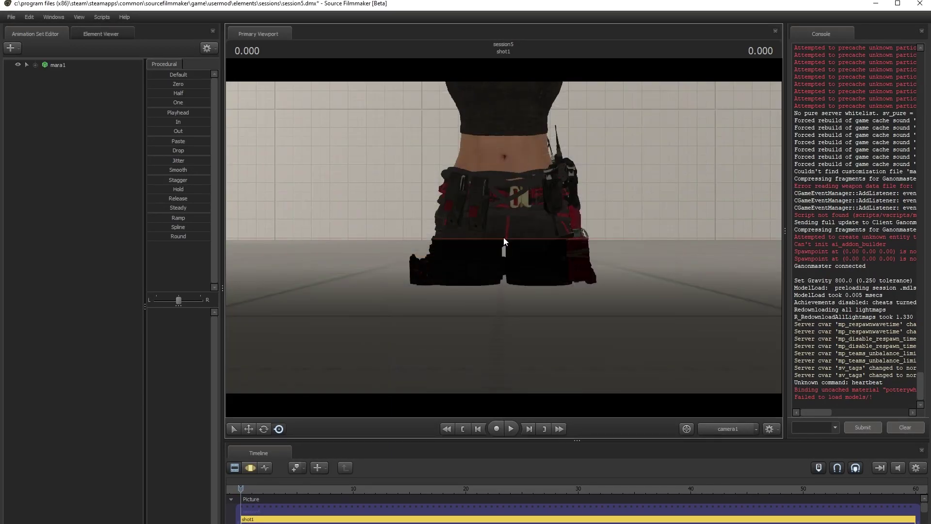
{"action": "key", "text": "z"}
{"action": "key", "text": "s"}
{"action": "left_click_drag", "start_coordinate": [459, 225], "coordinate": [459, 225]}
{"action": "key", "text": "F3"}
{"action": "left_click", "coordinate": [61, 64]}
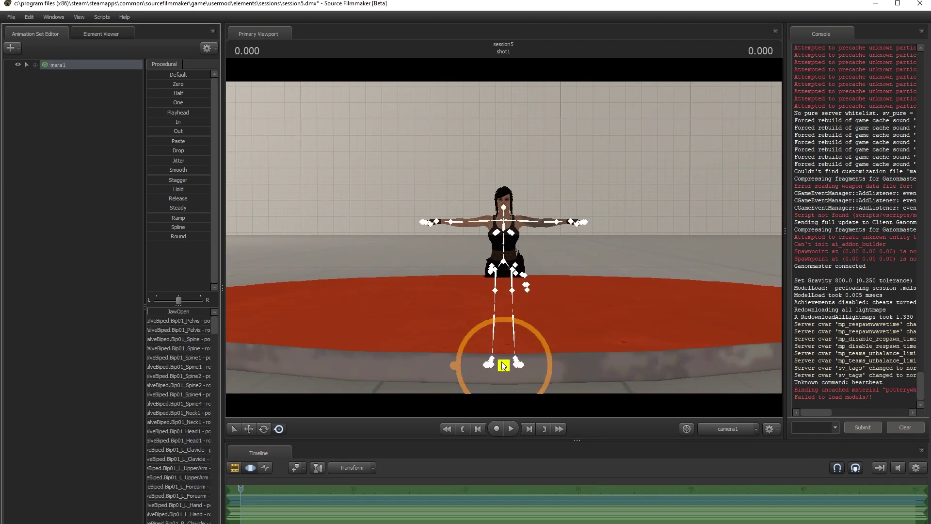
{"action": "left_click_drag", "start_coordinate": [502, 363], "coordinate": [543, 238]}
Step: Fly the work camera to frame Mara's T-pose head-on, then from a closer side angle
{"action": "key", "text": "w"}
{"action": "key", "text": "z"}
{"action": "key", "text": "s"}
{"action": "key", "text": "z"}
{"action": "key", "text": "x"}
{"action": "key", "text": "z"}
{"action": "key", "text": "x"}
{"action": "key", "text": "a"}
{"action": "key", "text": "z"}
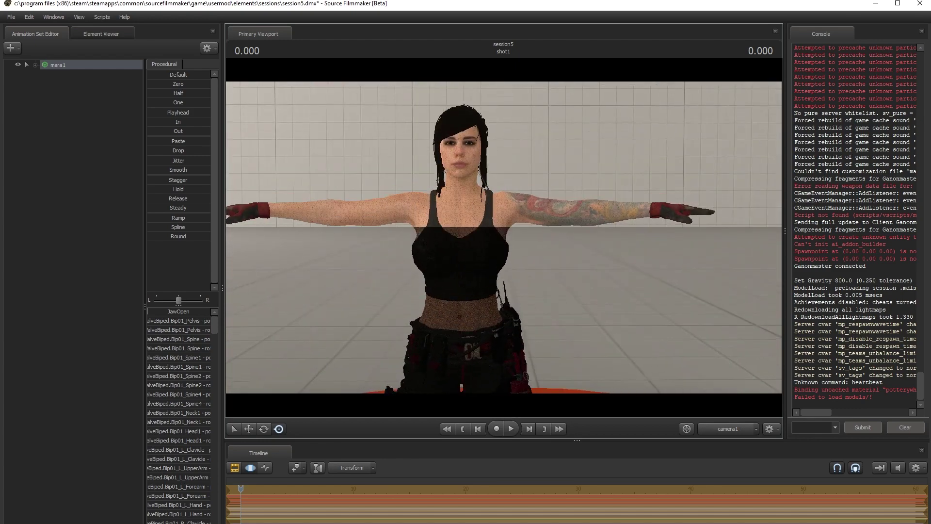
{"action": "right_click_drag", "start_coordinate": [473, 216], "coordinate": [503, 237]}
{"action": "right_click_drag", "start_coordinate": [499, 279], "coordinate": [566, 244]}
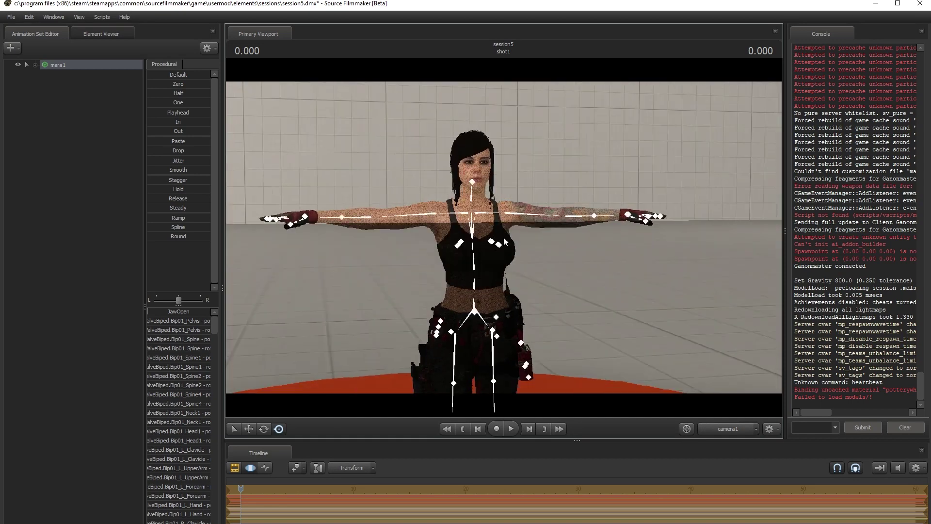
{"action": "right_click", "coordinate": [567, 243]}
Step: Toggle ambient occlusion in SFM's refinement settings, then add $mostlyopaque on line 5 of mara.qc
{"action": "left_click", "coordinate": [577, 250]}
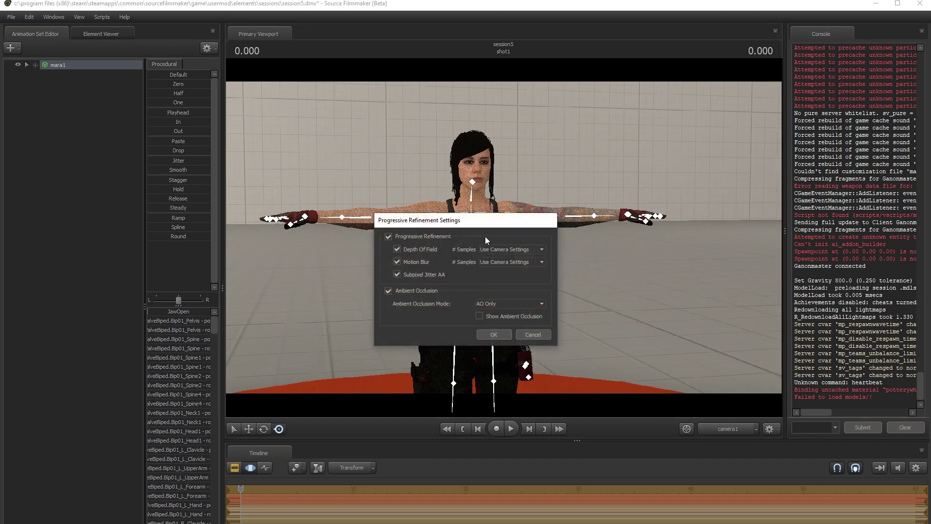
{"action": "left_click", "coordinate": [415, 291]}
{"action": "left_click_drag", "start_coordinate": [452, 221], "coordinate": [294, 270]}
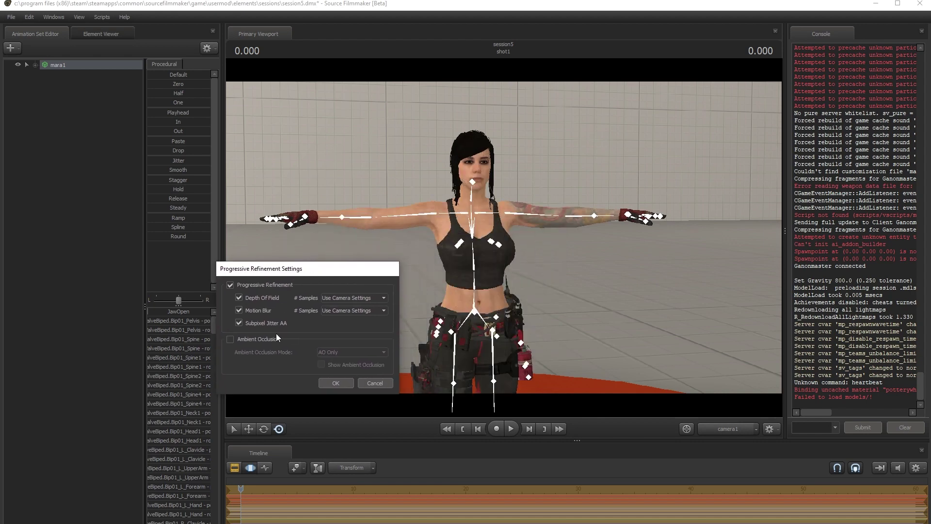
{"action": "left_click", "coordinate": [256, 340]}
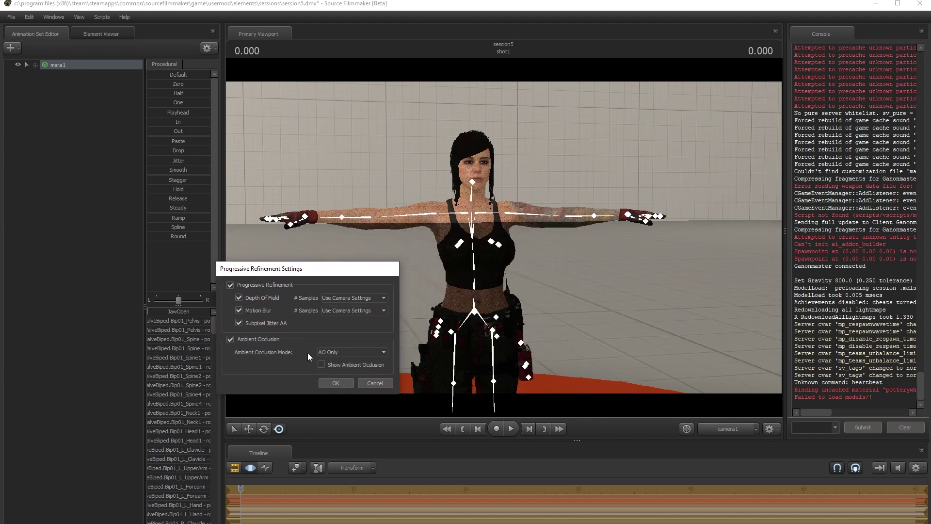
{"action": "left_click", "coordinate": [336, 382]}
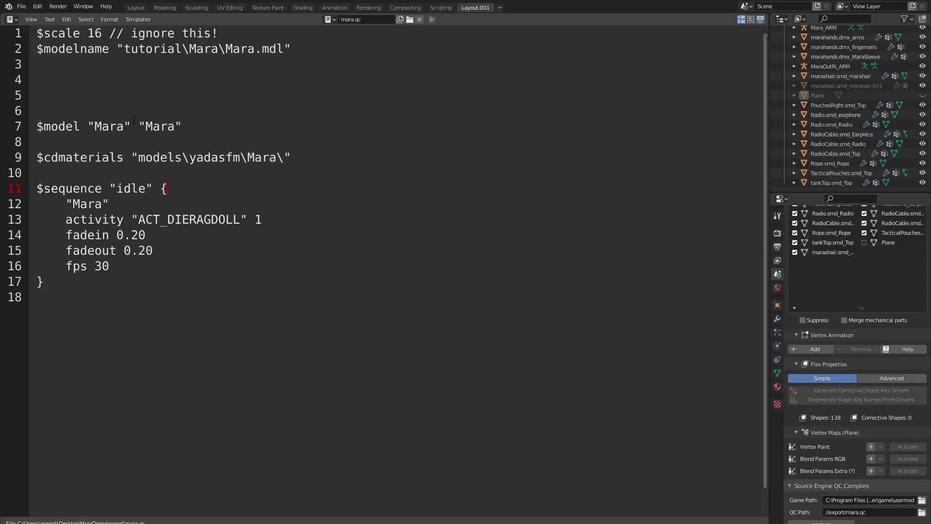
{"action": "left_click", "coordinate": [123, 92]}
{"action": "type", "text": "$mostl"}
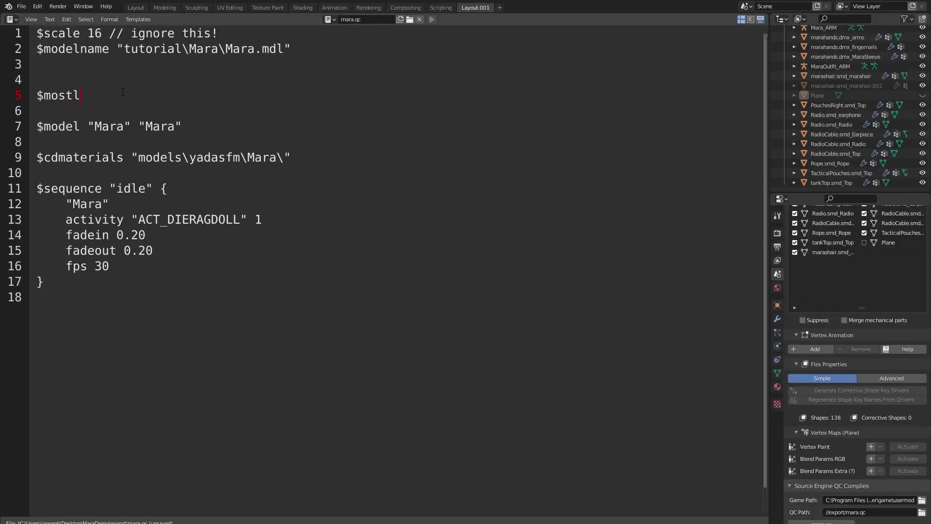
{"action": "type", "text": "yopaque"}
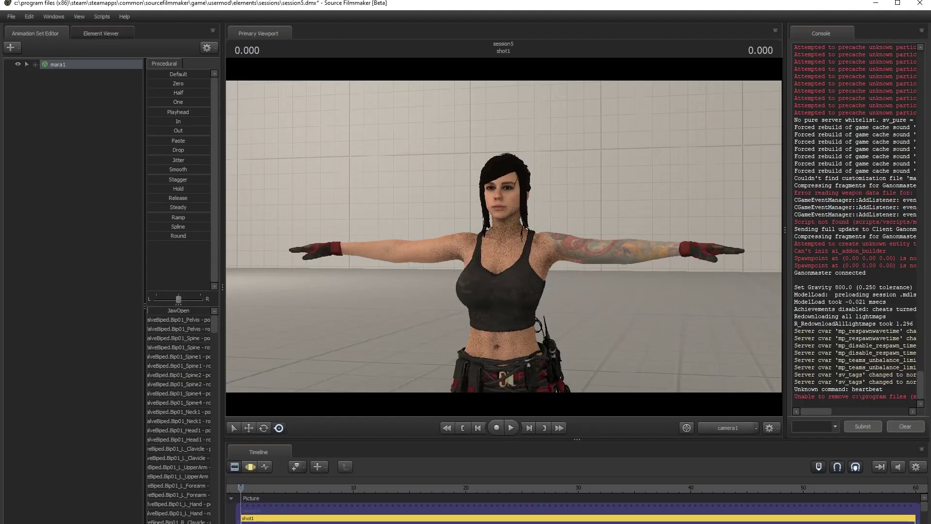
Step: Fly the SFM camera around Mara's head for close views of her hair from both sides
{"action": "key", "text": "w"}
{"action": "key", "text": "a"}
{"action": "left_click_drag", "start_coordinate": [504, 236], "coordinate": [553, 233]}
{"action": "key", "text": "s"}
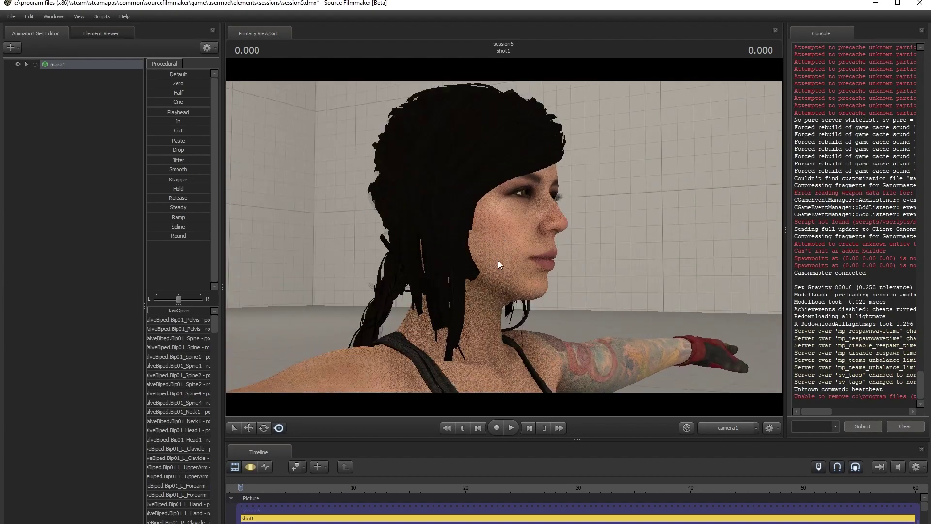
{"action": "key", "text": "d"}
{"action": "left_click_drag", "start_coordinate": [498, 265], "coordinate": [373, 256]}
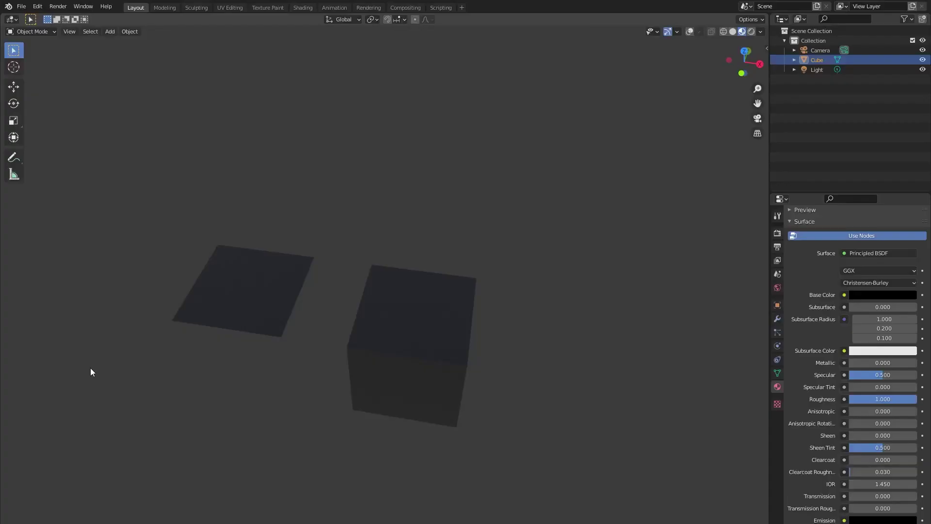
Step: Turn overlays back on and select all of the cube's geometry in Edit Mode
{"action": "middle_click_drag", "start_coordinate": [433, 322], "coordinate": [435, 359]}
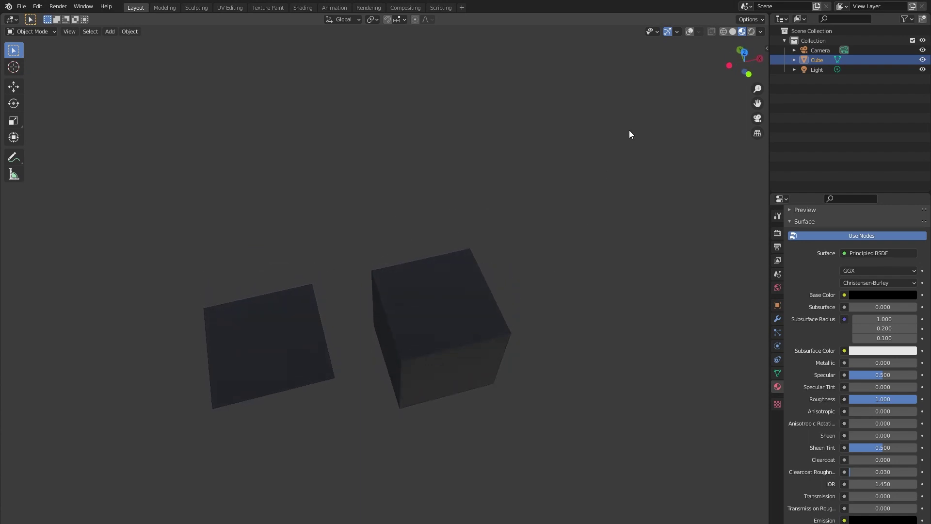
{"action": "left_click", "coordinate": [687, 31]}
{"action": "key", "text": "Tab"}
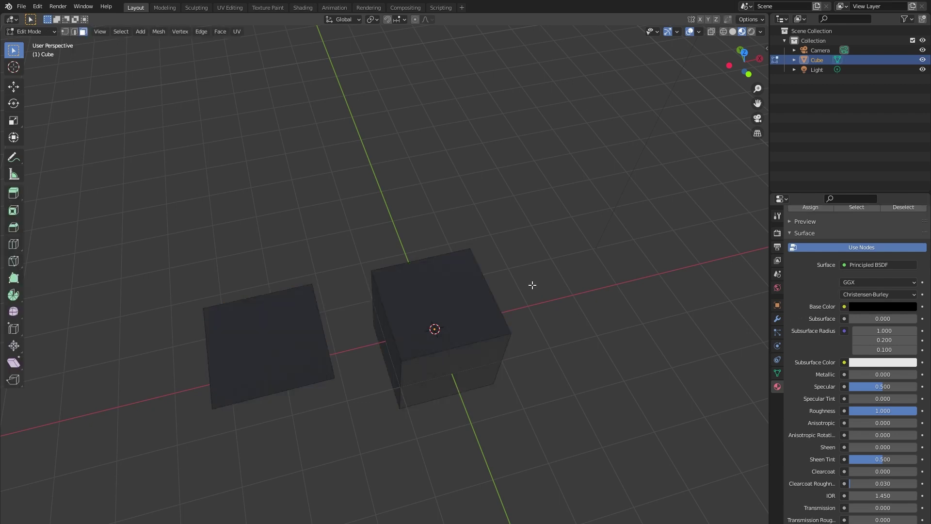
{"action": "key", "text": "a"}
{"action": "middle_click_drag", "start_coordinate": [497, 351], "coordinate": [502, 338]}
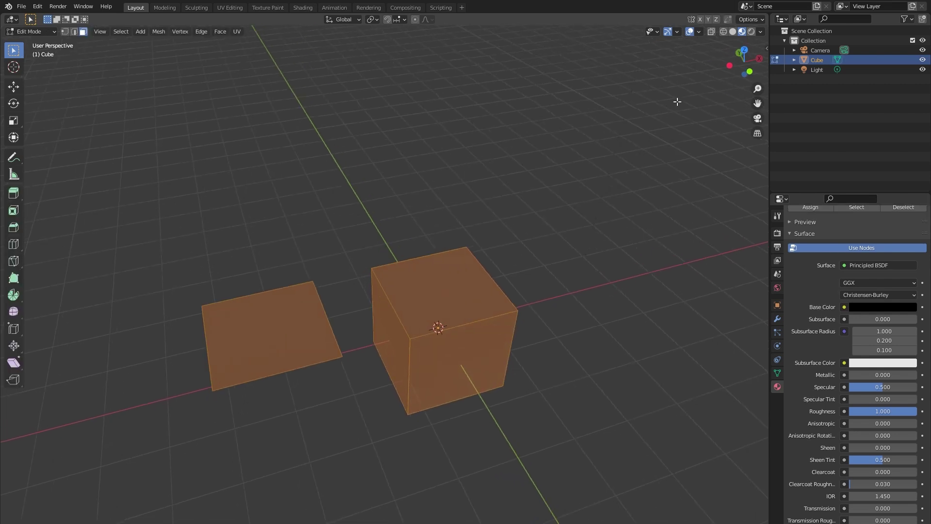
Step: Display longer face normals on the cube, inspect them, and end in Object Mode
{"action": "left_click", "coordinate": [698, 32]}
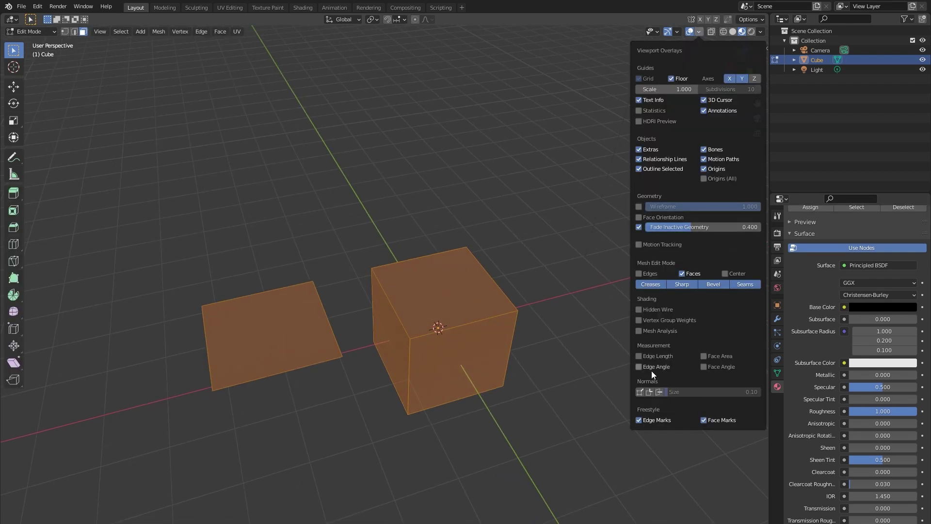
{"action": "left_click", "coordinate": [659, 392]}
{"action": "left_click_drag", "start_coordinate": [682, 394], "coordinate": [696, 394]}
{"action": "middle_click_drag", "start_coordinate": [369, 339], "coordinate": [352, 307]}
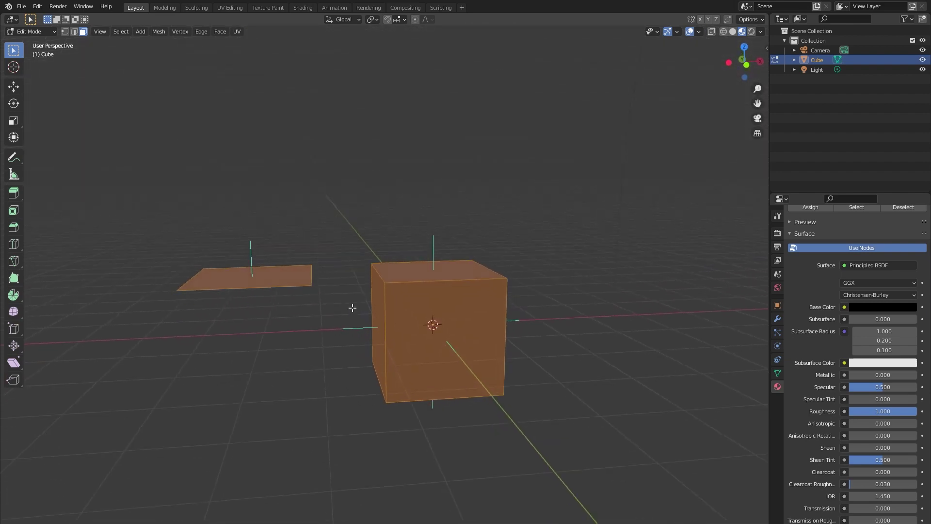
{"action": "key", "text": "Tab"}
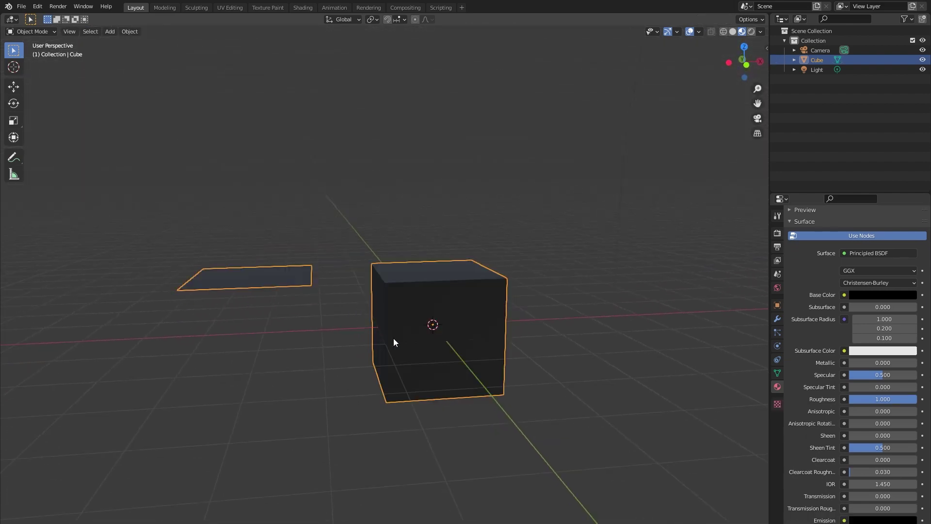
{"action": "middle_click_drag", "start_coordinate": [394, 339], "coordinate": [395, 373]}
{"action": "key", "text": "Tab"}
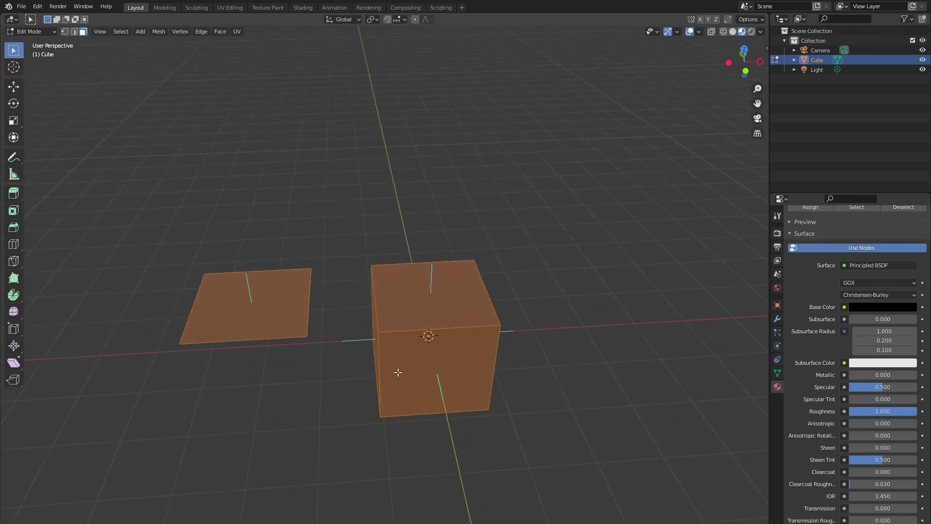
{"action": "key", "text": "Tab"}
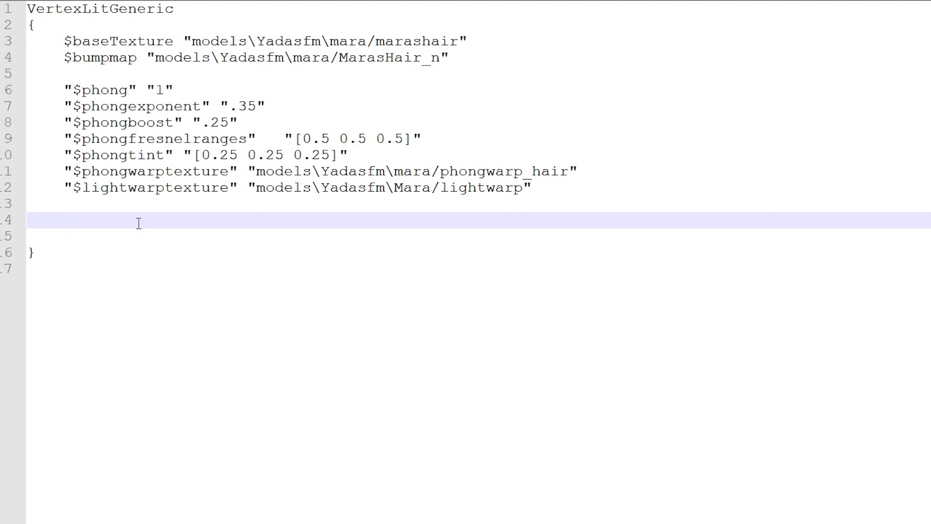
Step: Type "$nocull" "1" on line 14 of the hair VMT
{"action": "type", "text": "\"$nocull\" \"1"}
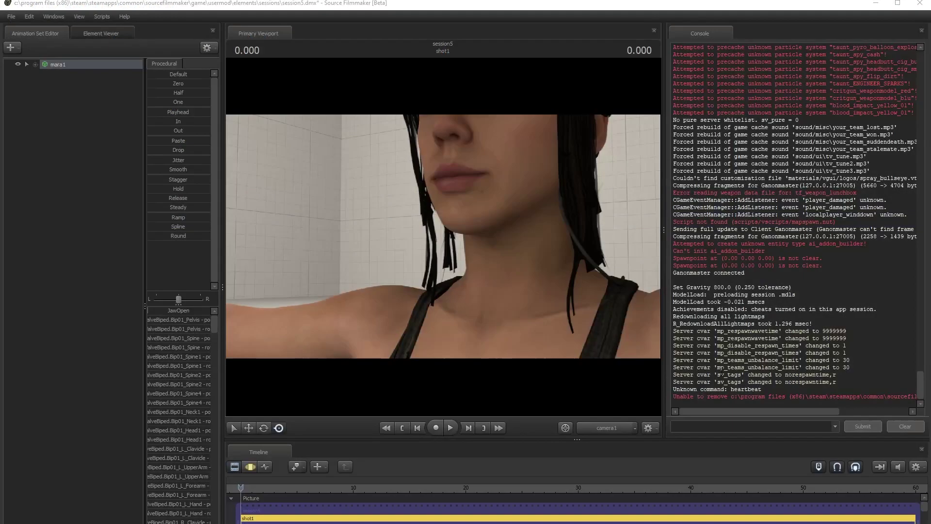
Step: Run mat_reloadallmaterials from the SFM console
{"action": "left_click", "coordinate": [732, 427]}
{"action": "type", "text": "ma"}
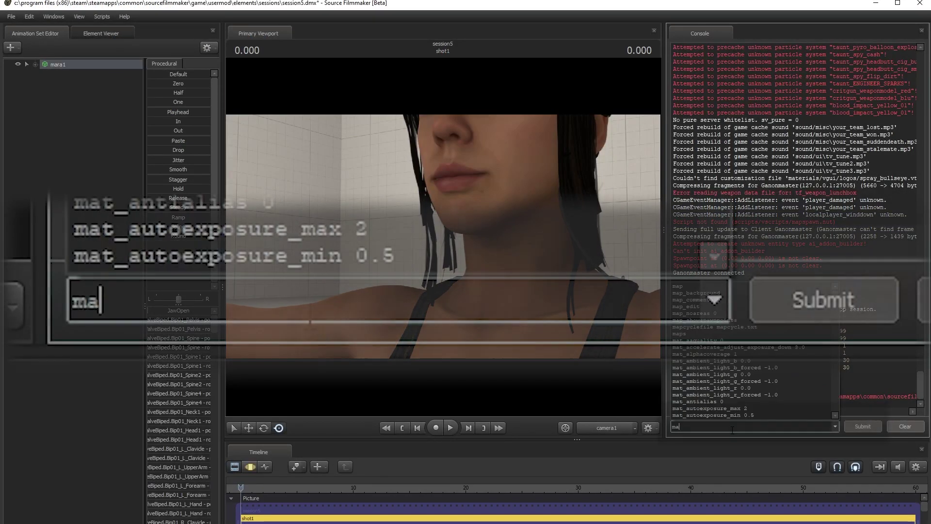
{"action": "type", "text": "t_reload"}
{"action": "key", "text": "Down"}
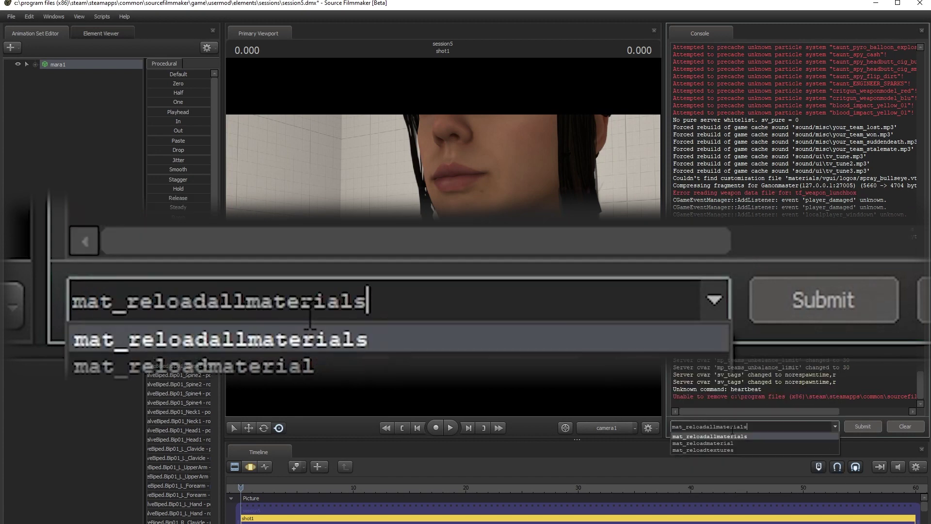
{"action": "key", "text": "Return"}
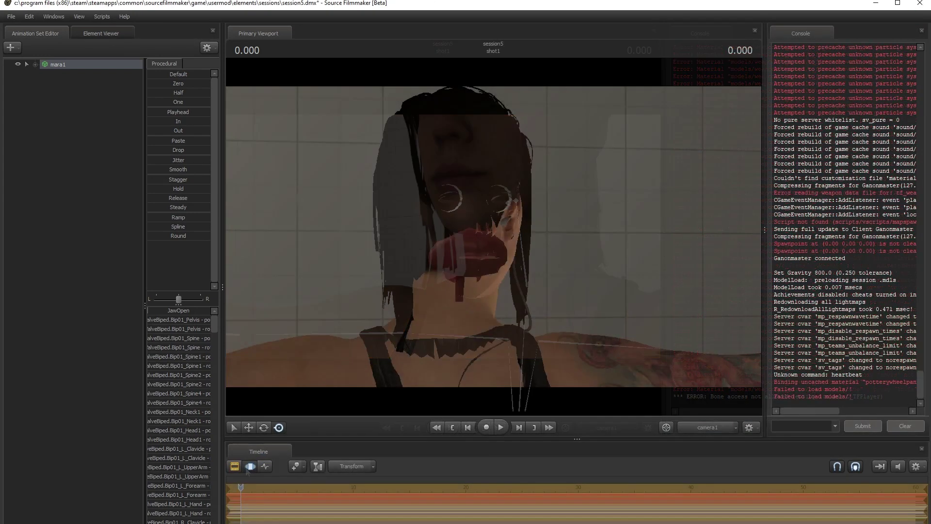
Step: Orbit around Mara's side, back and torso to check the reloaded hair
{"action": "left_click_drag", "start_coordinate": [493, 237], "coordinate": [338, 236]}
{"action": "left_click_drag", "start_coordinate": [545, 266], "coordinate": [428, 295]}
{"action": "left_click_drag", "start_coordinate": [493, 236], "coordinate": [458, 164]}
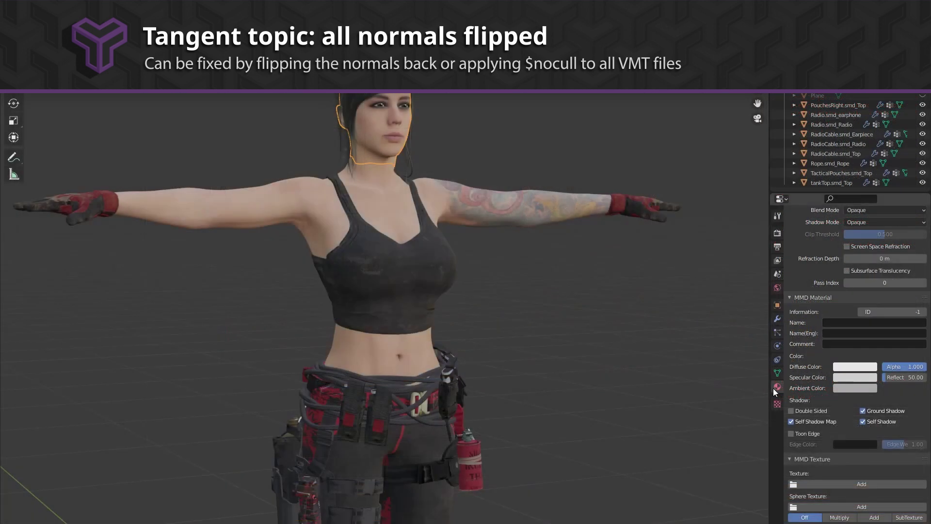
Step: Enable Backface Culling on the face material and zoom in on Mara's face
{"action": "scroll", "coordinate": [809, 331], "scroll_direction": "up", "scroll_amount": 10}
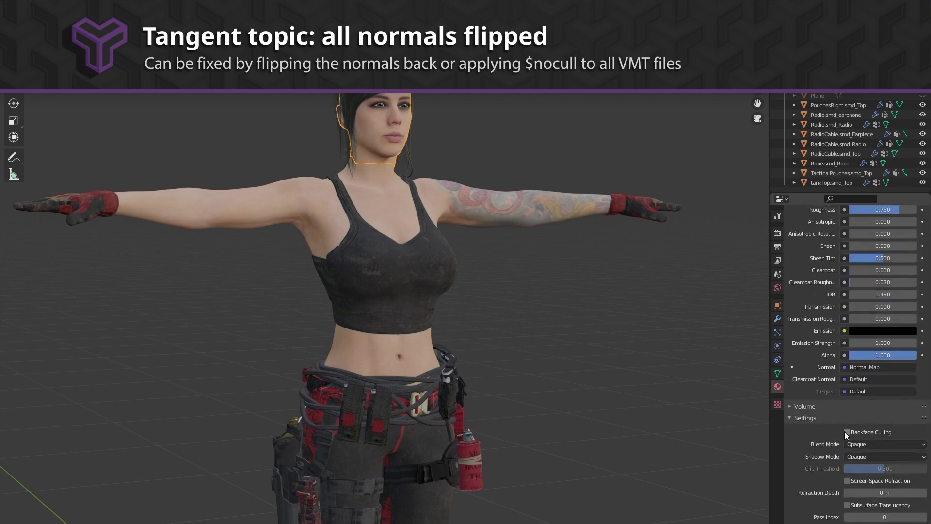
{"action": "left_click", "coordinate": [847, 432]}
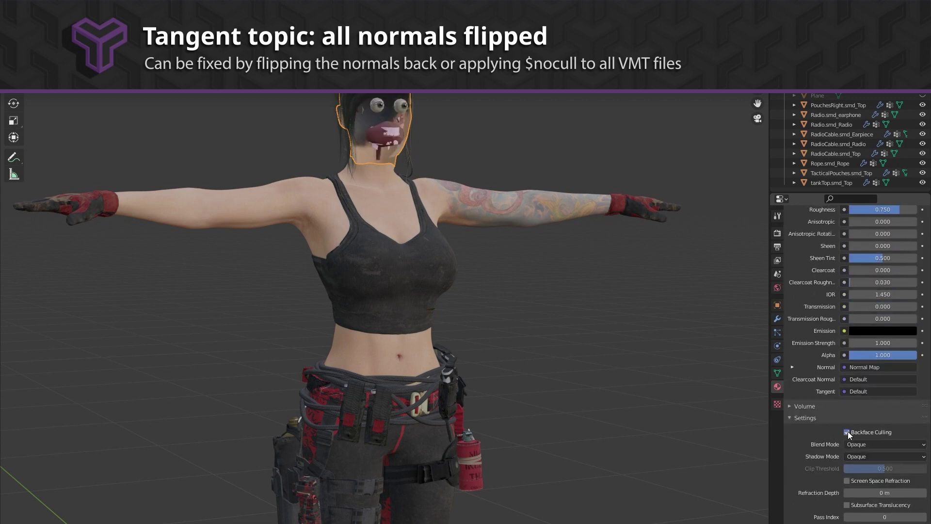
{"action": "scroll", "coordinate": [413, 111], "scroll_direction": "up", "scroll_amount": 5}
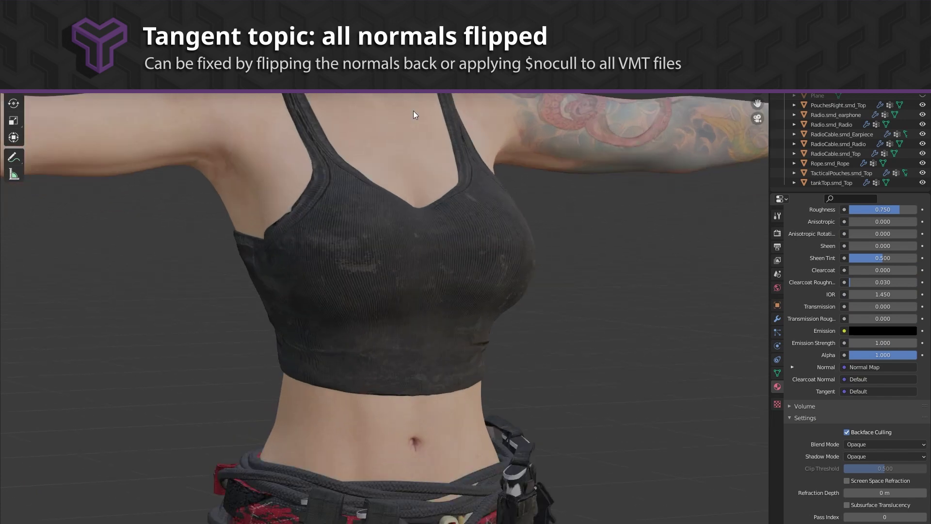
{"action": "middle_click_drag", "start_coordinate": [414, 92], "coordinate": [443, 441], "text": "shift"}
{"action": "scroll", "coordinate": [443, 437], "scroll_direction": "up", "scroll_amount": 3}
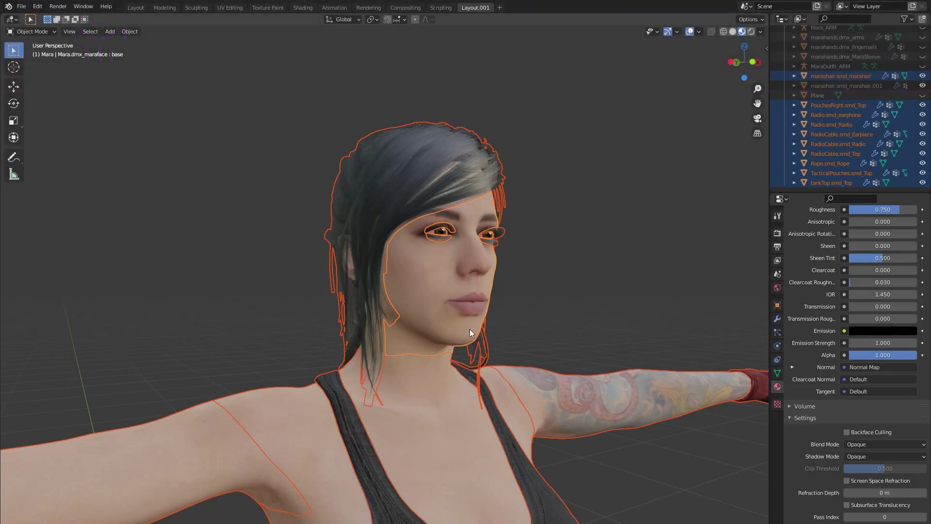
Step: In Edit Mode, display face normals on the character meshes with a larger size
{"action": "key", "text": "Tab"}
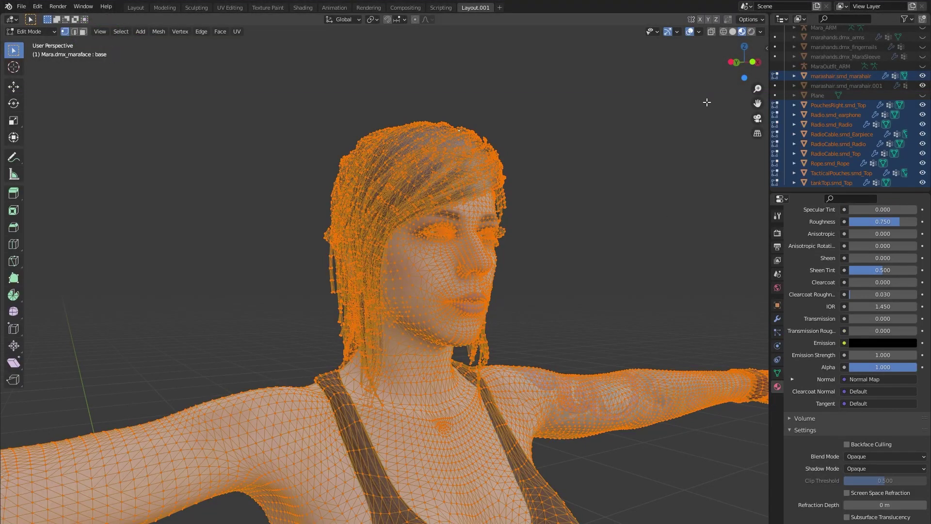
{"action": "left_click", "coordinate": [700, 31]}
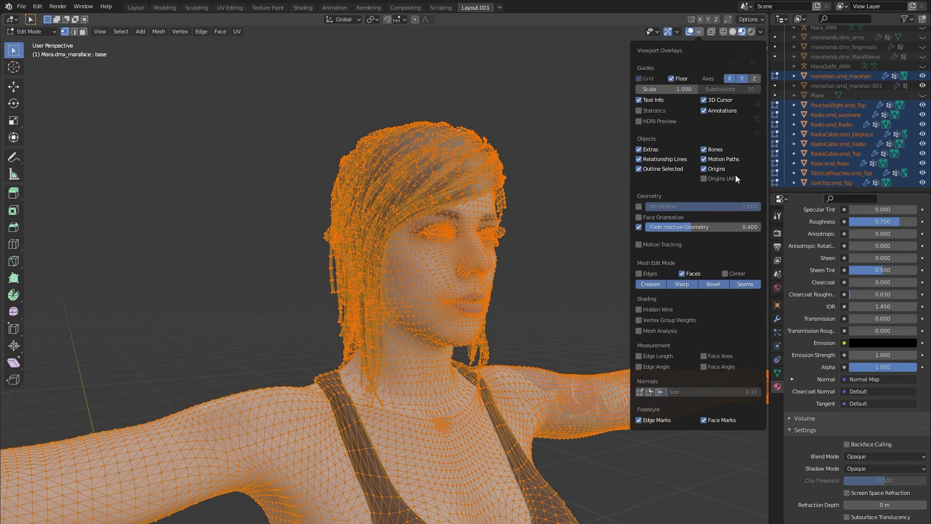
{"action": "left_click", "coordinate": [658, 392]}
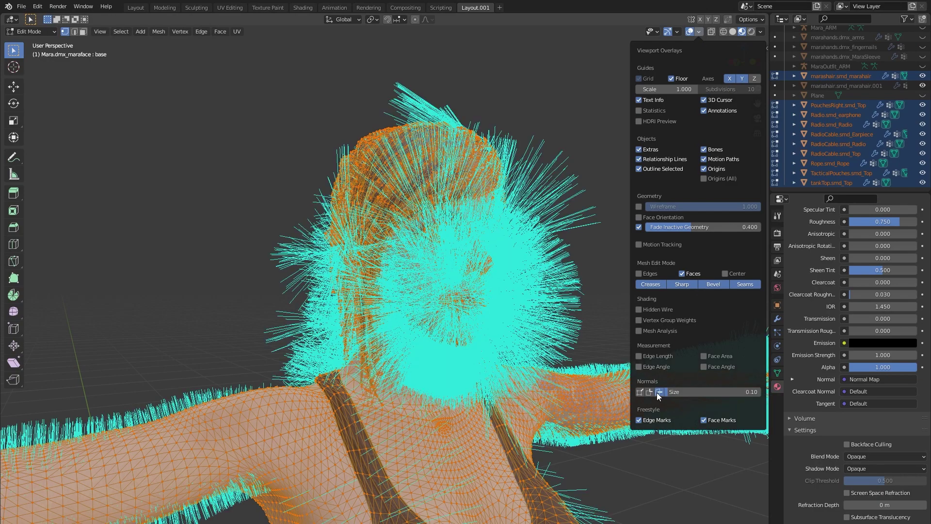
{"action": "middle_click_drag", "start_coordinate": [373, 341], "coordinate": [404, 343]}
{"action": "left_click", "coordinate": [700, 32]}
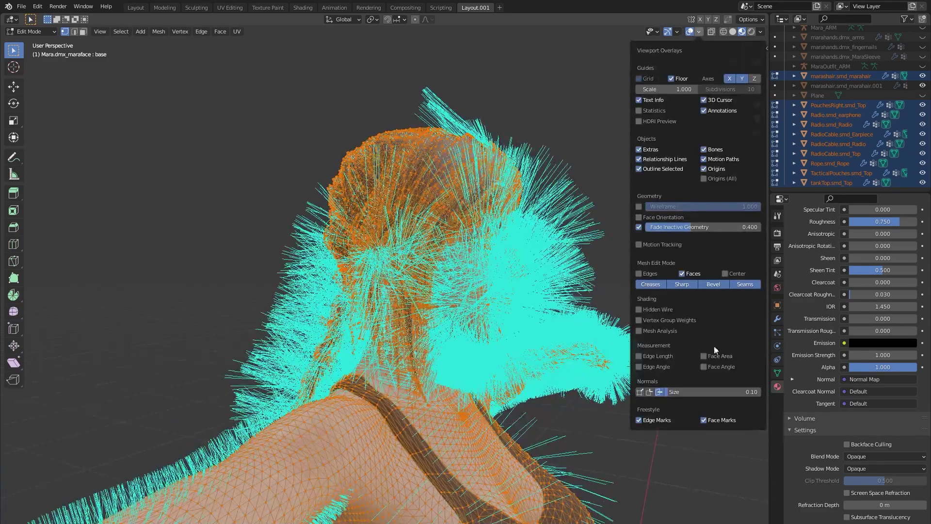
{"action": "mouse_move", "coordinate": [682, 395]}
{"action": "left_mouse_down"}
{"action": "mouse_move", "coordinate": [698, 395]}
{"action": "mouse_move", "coordinate": [683, 394]}
{"action": "left_mouse_up"}
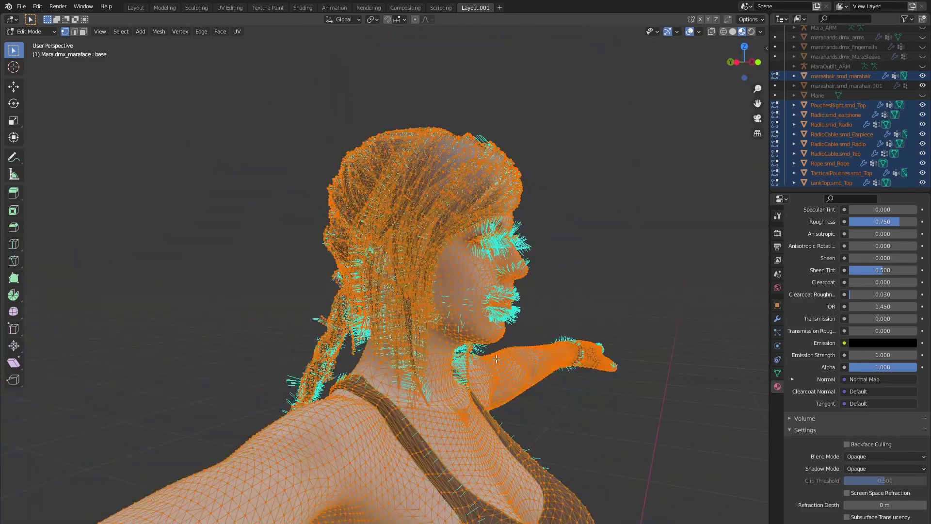
Step: Switch to Wireframe shading and orbit to inspect the normals
{"action": "key", "text": "z"}
{"action": "left_click", "coordinate": [455, 334]}
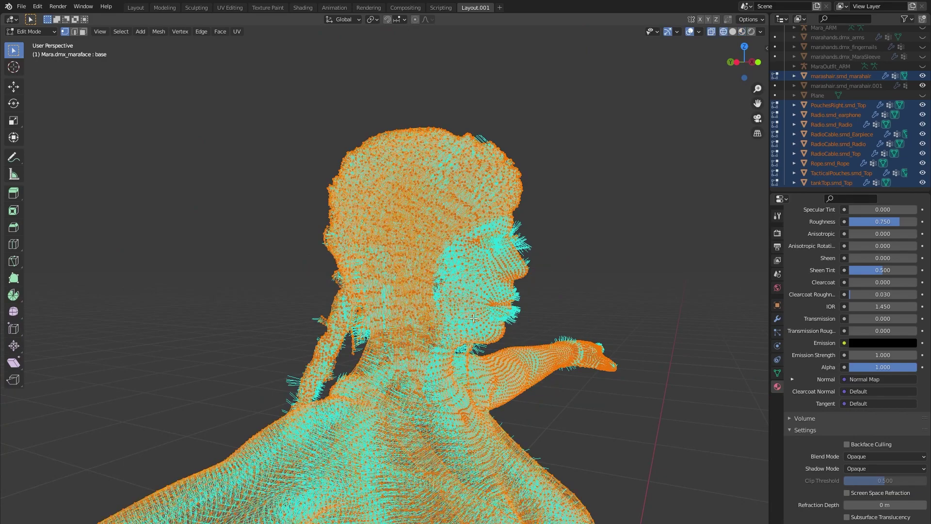
{"action": "mouse_move", "coordinate": [474, 318]}
{"action": "middle_mouse_down"}
{"action": "mouse_move", "coordinate": [507, 324]}
{"action": "mouse_move", "coordinate": [505, 353]}
{"action": "mouse_move", "coordinate": [482, 327]}
{"action": "mouse_move", "coordinate": [359, 330]}
{"action": "mouse_move", "coordinate": [390, 332]}
{"action": "middle_mouse_up"}
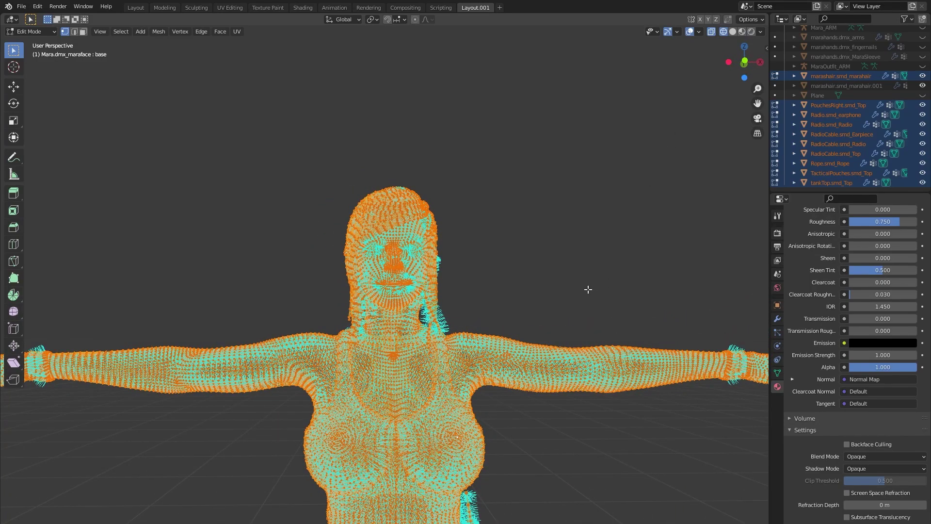
Step: Flip the selected meshes' normals with Alt+N and shrink the normals display size to 0.01
{"action": "key", "text": "alt+n"}
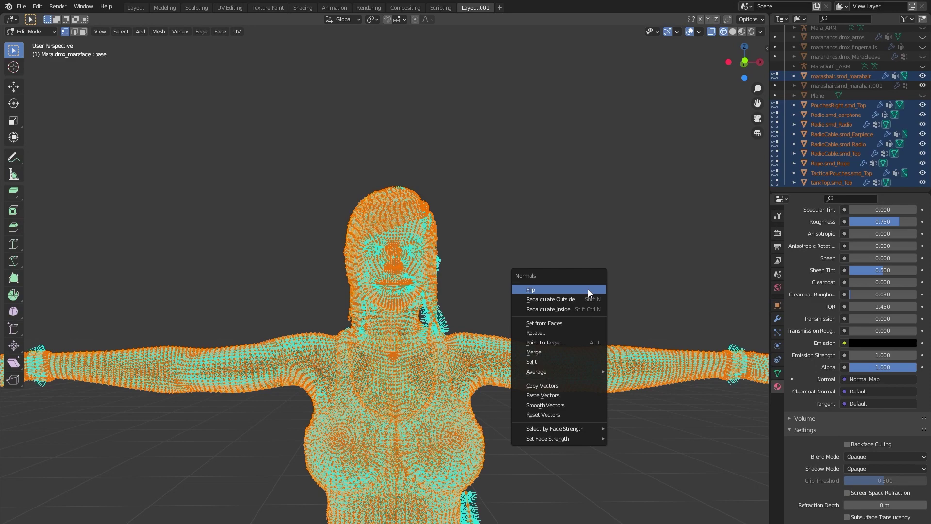
{"action": "left_click", "coordinate": [588, 289]}
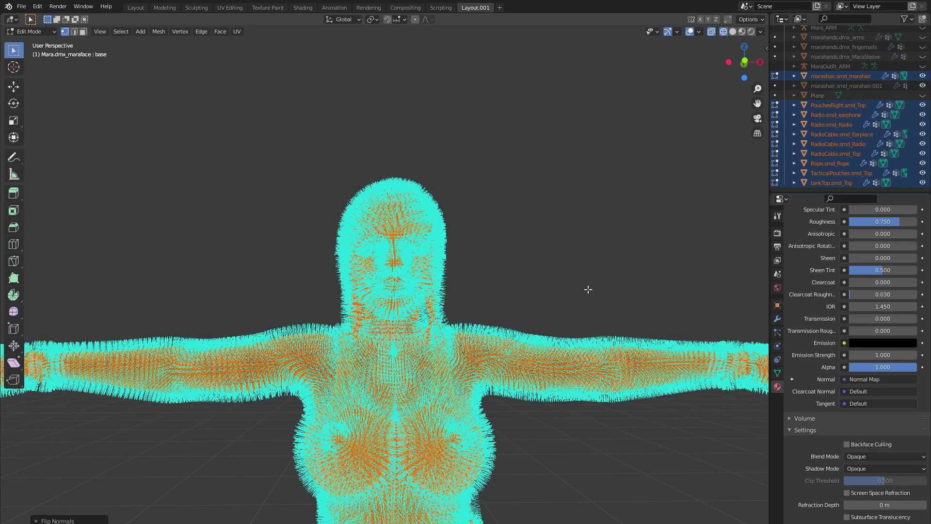
{"action": "scroll", "coordinate": [287, 377], "scroll_direction": "up", "scroll_amount": 6}
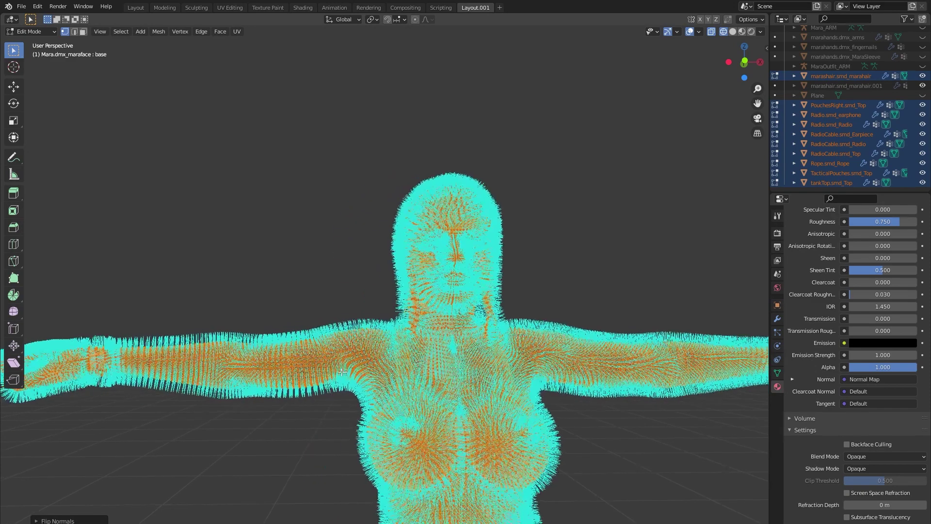
{"action": "middle_click_drag", "start_coordinate": [441, 355], "coordinate": [679, 192]}
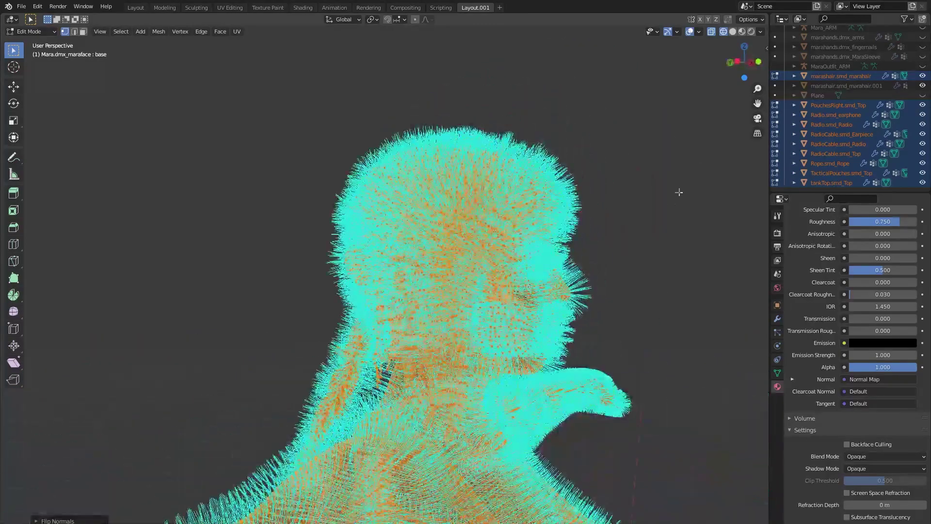
{"action": "left_click", "coordinate": [698, 32]}
{"action": "left_click_drag", "start_coordinate": [688, 382], "coordinate": [718, 382]}
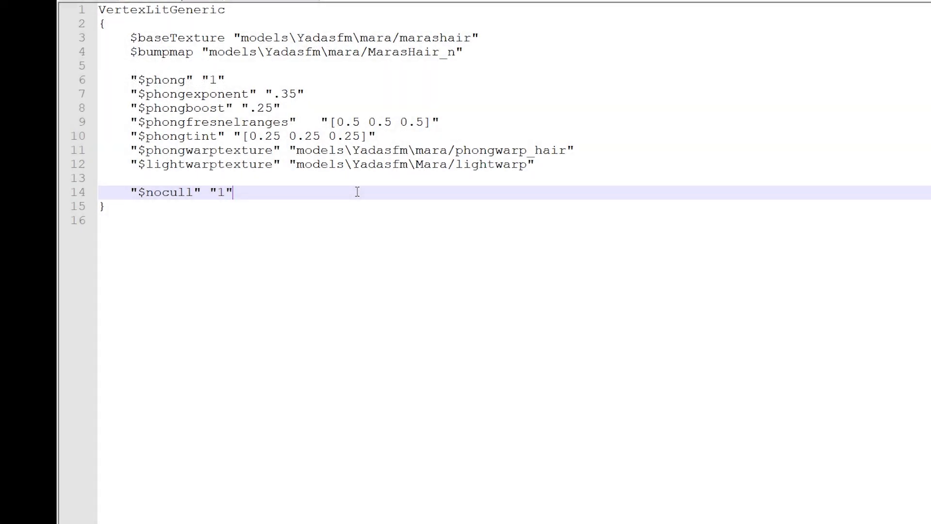
Step: Start a new line under "$nocull" "1" and begin typing $translucent in the hair material
{"action": "key", "text": "Return"}
{"action": "type", "text": "$transl"}
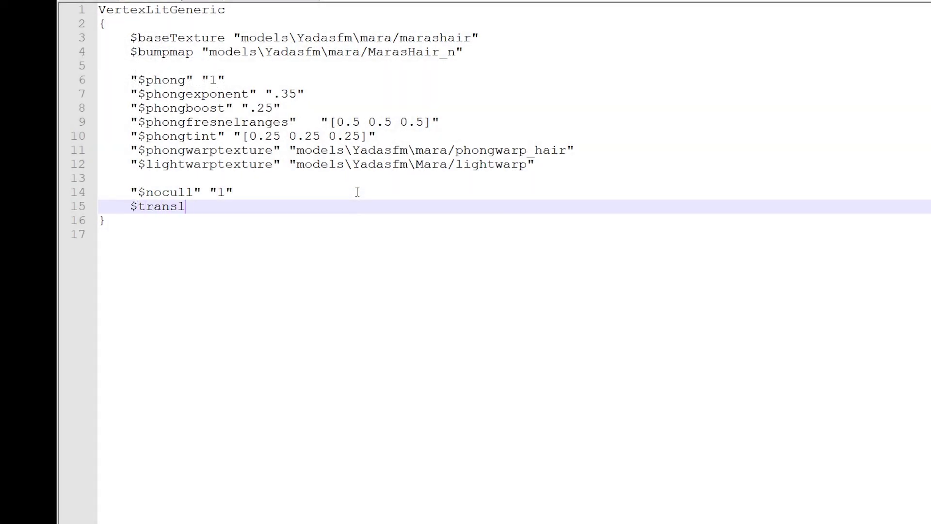
{"action": "type", "text": "ucent"}
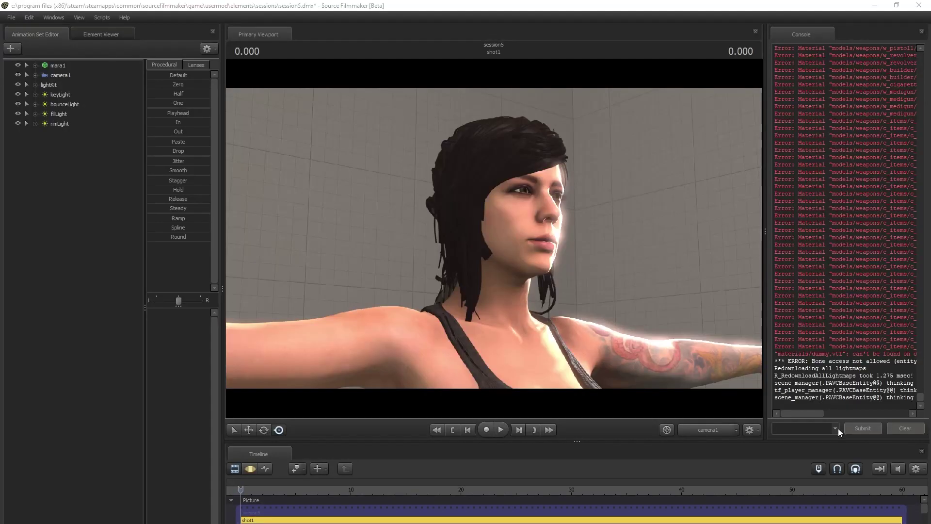
Step: Run mat_reloadallmaterials again in the SFM console to reload the hair material
{"action": "left_click", "coordinate": [819, 428]}
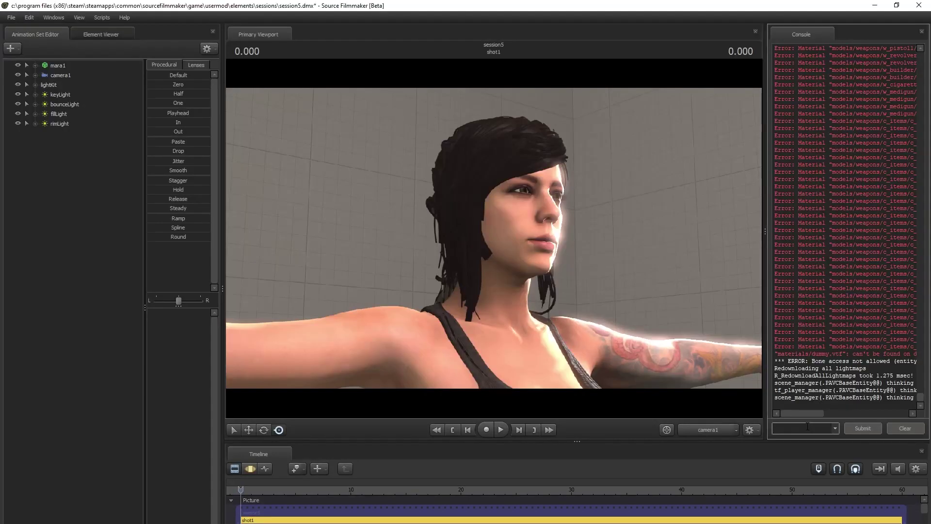
{"action": "type", "text": "mat_reloadallmaterials"}
{"action": "key", "text": "Return"}
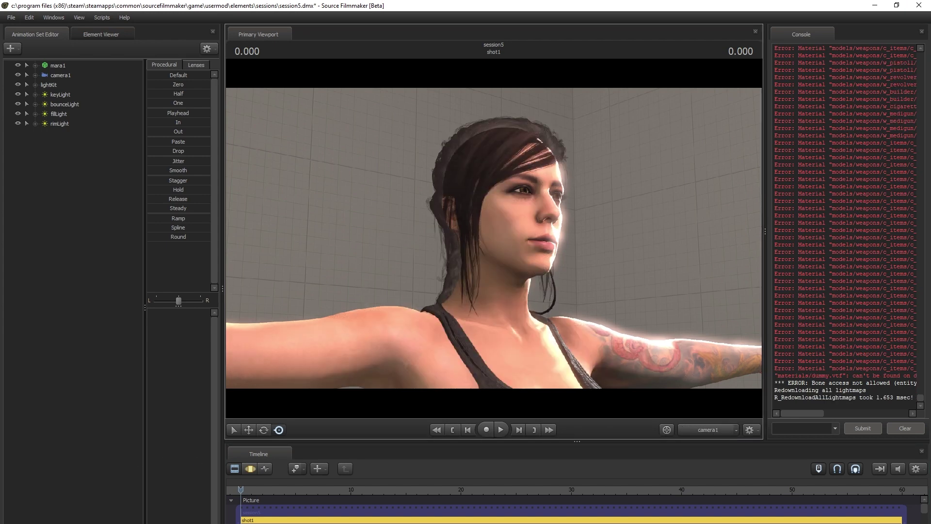
Step: Inspect the translucent hair around head, ear and braid through the Work Camera, then return to camera1
{"action": "left_click", "coordinate": [711, 434]}
{"action": "mouse_move", "coordinate": [601, 338]}
{"action": "left_mouse_down"}
{"action": "mouse_move", "coordinate": [593, 330]}
{"action": "mouse_move", "coordinate": [606, 385]}
{"action": "mouse_move", "coordinate": [601, 335]}
{"action": "left_mouse_up"}
{"action": "key", "text": "w"}
{"action": "key", "text": "w"}
{"action": "key", "text": "s"}
{"action": "key", "text": "s"}
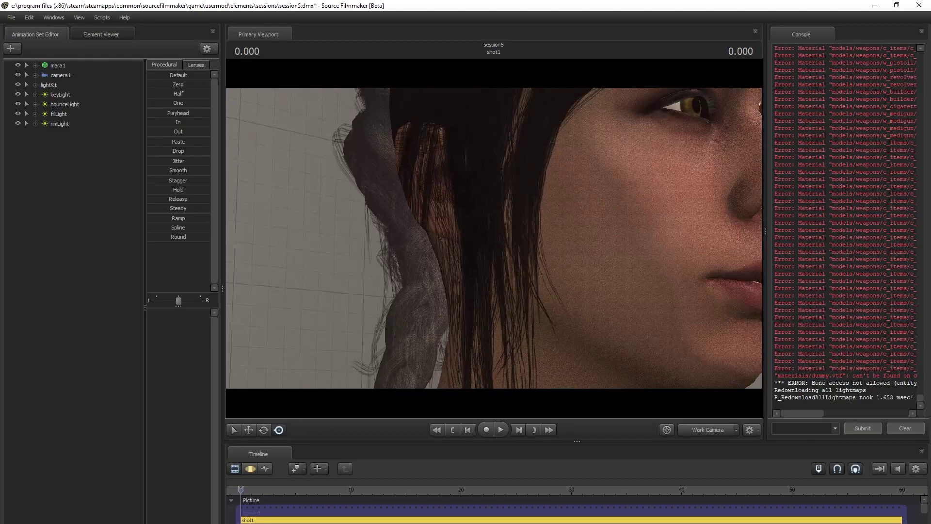
{"action": "key", "text": "a"}
{"action": "left_click_drag", "start_coordinate": [600, 334], "coordinate": [579, 391]}
{"action": "key", "text": "a"}
{"action": "key", "text": "F3"}
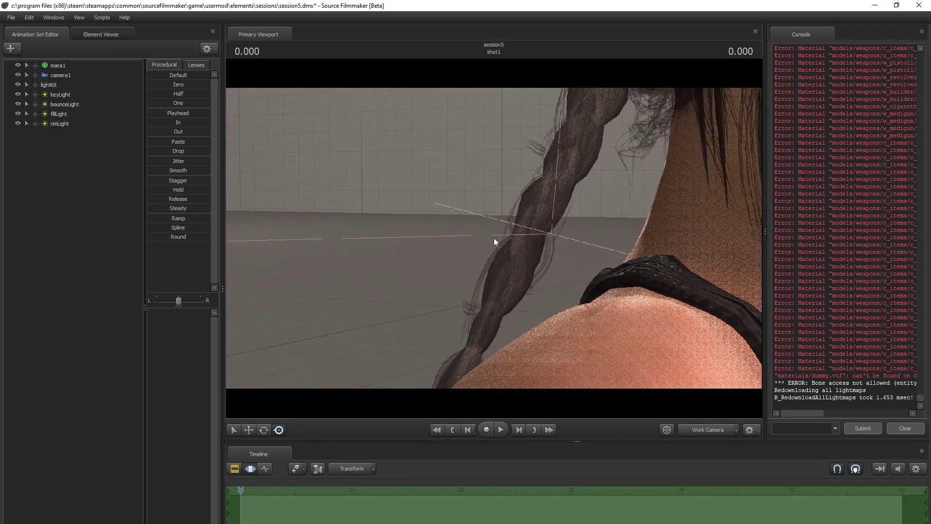
{"action": "key", "text": "F2"}
{"action": "left_click_drag", "start_coordinate": [493, 237], "coordinate": [625, 200]}
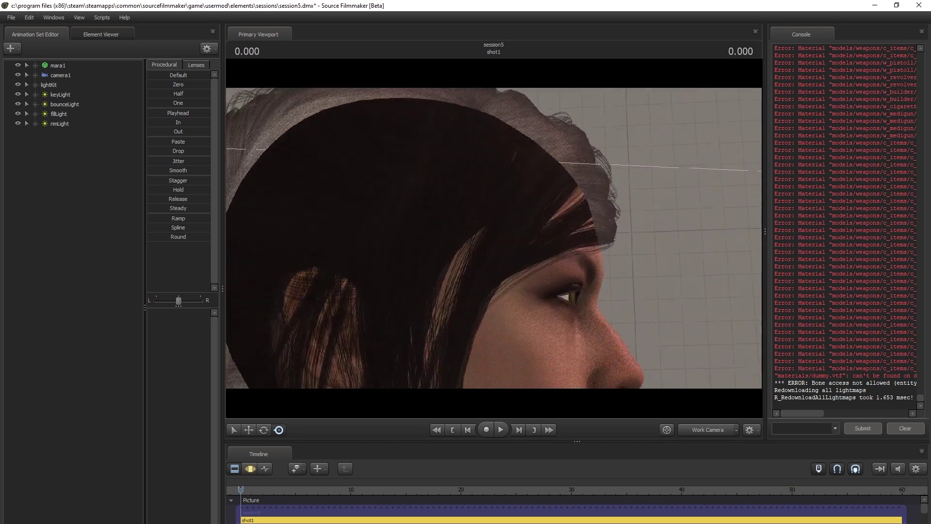
{"action": "key", "text": "s"}
{"action": "left_click", "coordinate": [724, 431]}
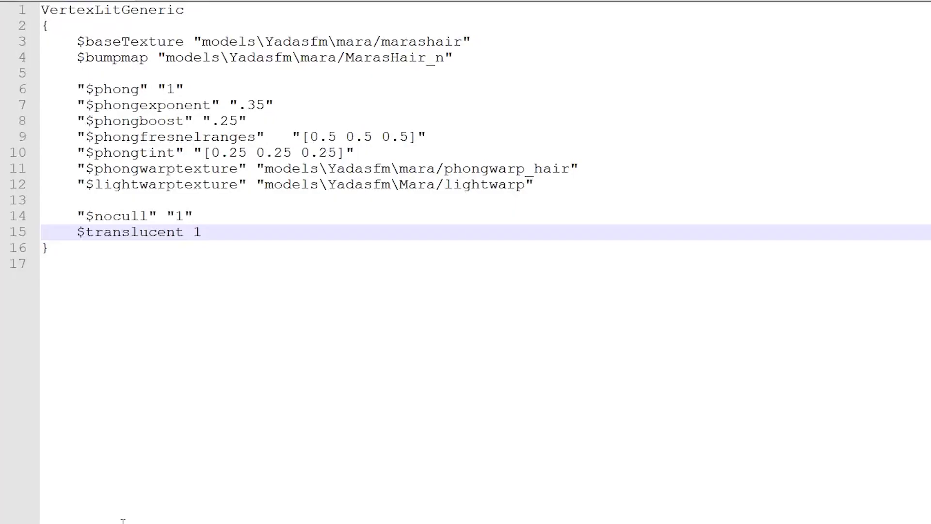
Step: Overwrite "translucent 1" on line 15 with "alphatest 1"
{"action": "left_click_drag", "start_coordinate": [239, 233], "coordinate": [90, 238]}
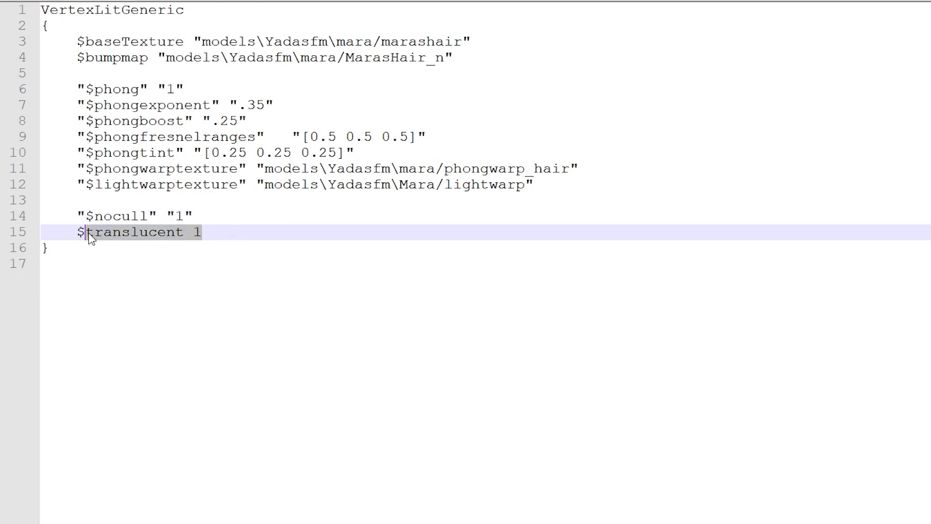
{"action": "type", "text": "alphatest"}
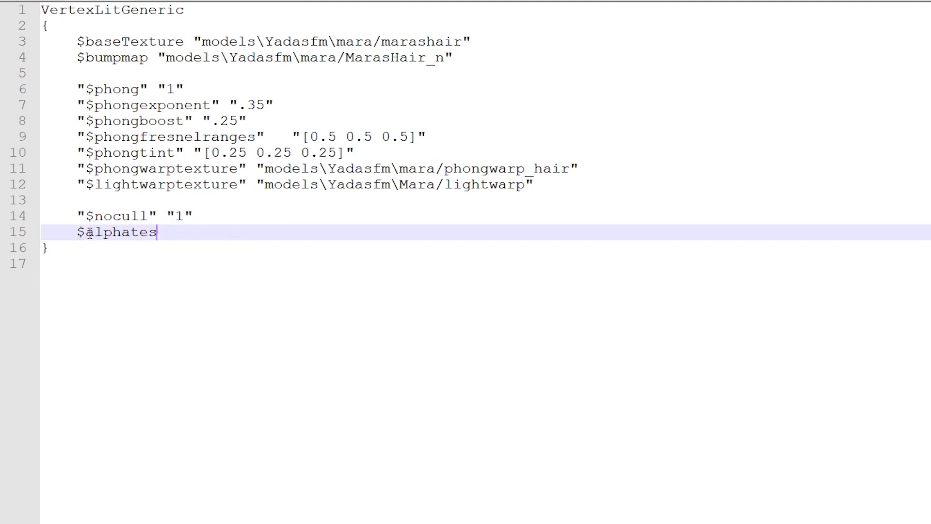
{"action": "type", "text": " 1"}
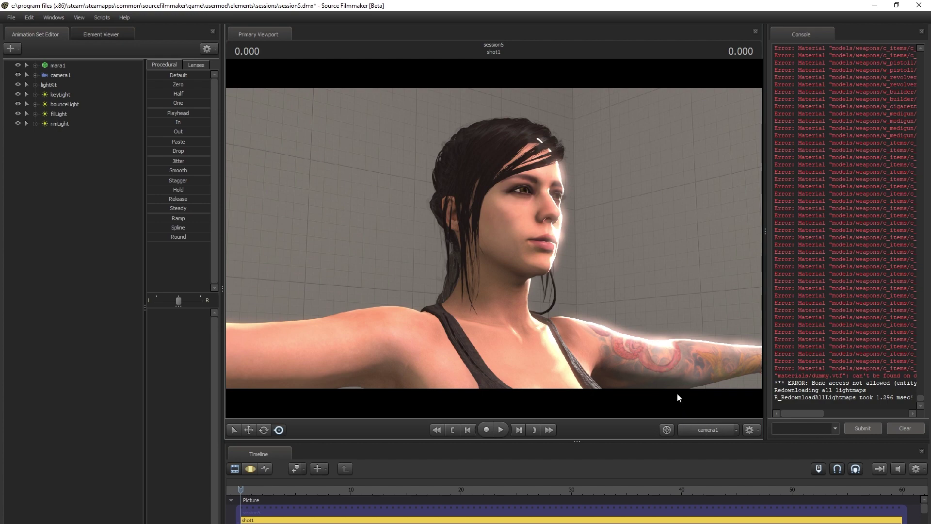
Step: Fly the Work Camera around both profiles of Mara's head into extreme close-ups of the hair strands
{"action": "left_click", "coordinate": [701, 425]}
{"action": "left_click_drag", "start_coordinate": [519, 292], "coordinate": [477, 363]}
{"action": "key", "text": "w"}
{"action": "key", "text": "d"}
{"action": "key", "text": "a"}
{"action": "key", "text": "w"}
{"action": "key", "text": "s"}
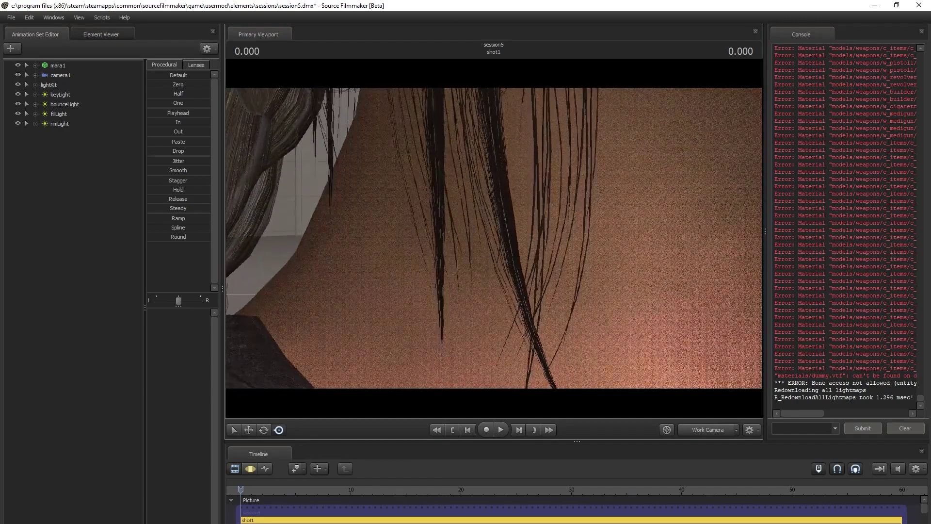
{"action": "left_click_drag", "start_coordinate": [339, 259], "coordinate": [333, 257]}
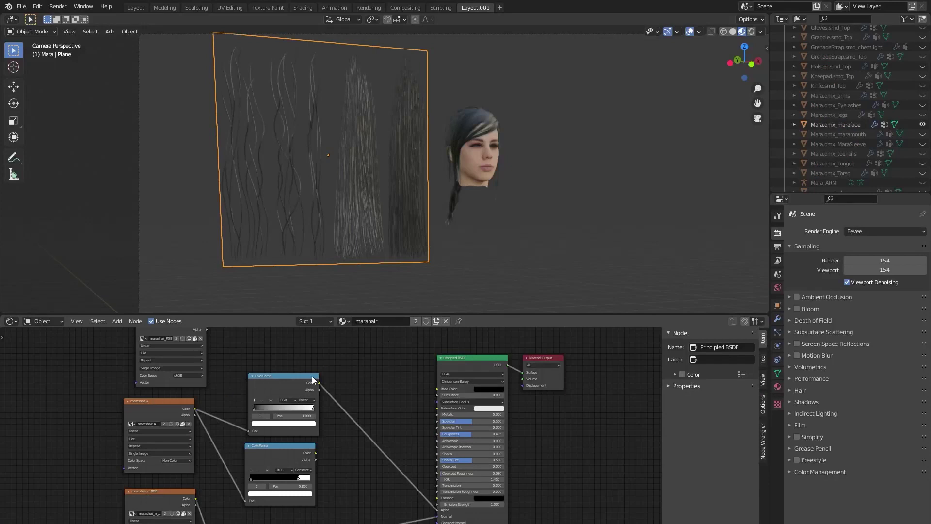
Step: Move the upper ColorRamp's Color link from the Principled BSDF Alpha socket to Base Color
{"action": "left_click", "coordinate": [296, 380]}
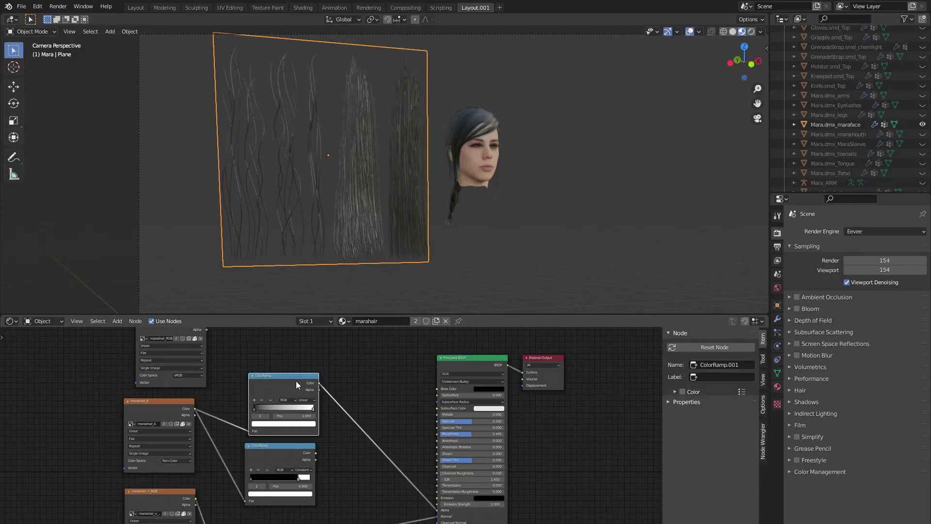
{"action": "left_click", "coordinate": [354, 387]}
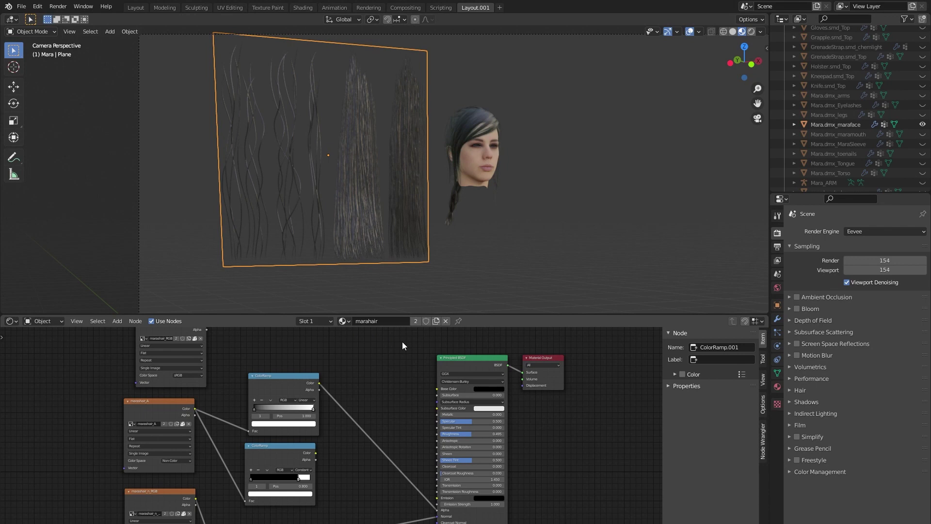
{"action": "scroll", "coordinate": [360, 210], "scroll_direction": "up", "scroll_amount": 5}
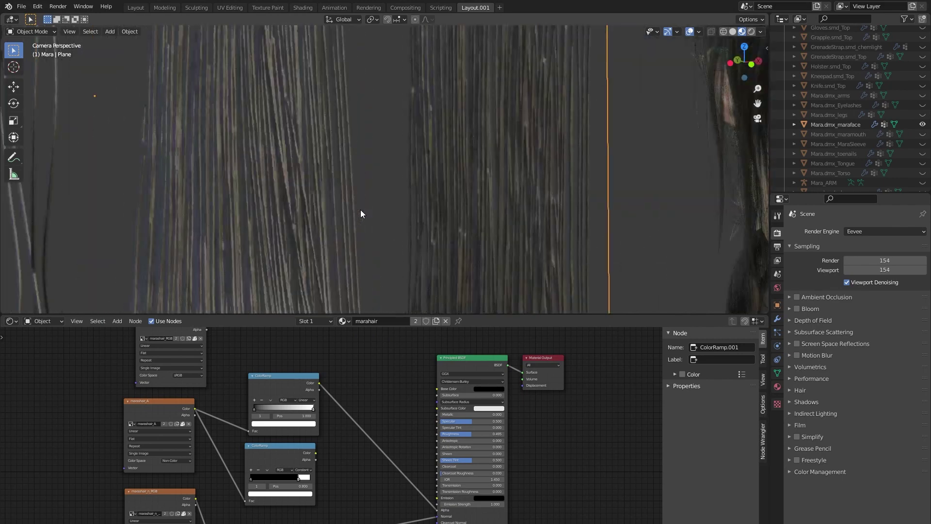
{"action": "middle_click_drag", "start_coordinate": [601, 142], "coordinate": [254, 271], "text": "shift"}
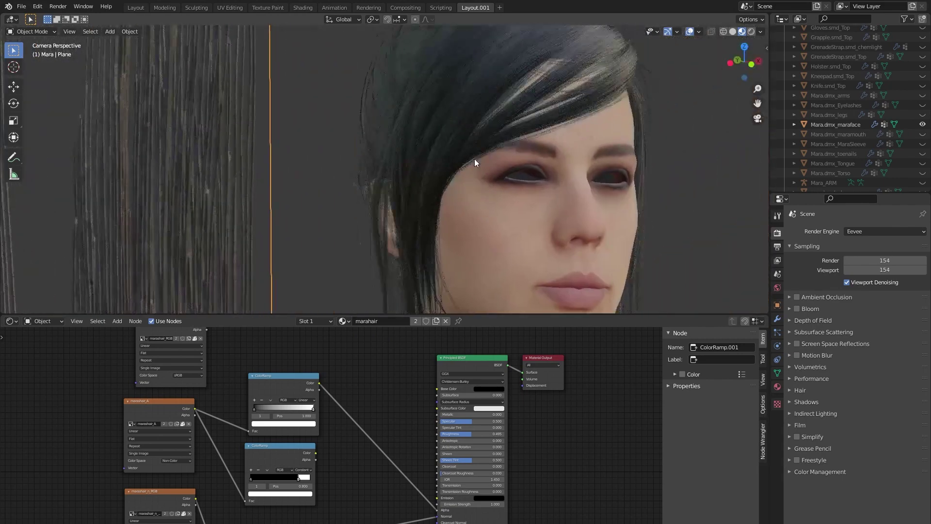
{"action": "middle_click_drag", "start_coordinate": [474, 159], "coordinate": [359, 234], "text": "shift"}
{"action": "scroll", "coordinate": [360, 238], "scroll_direction": "up", "scroll_amount": 2}
{"action": "scroll", "coordinate": [364, 231], "scroll_direction": "down", "scroll_amount": 4}
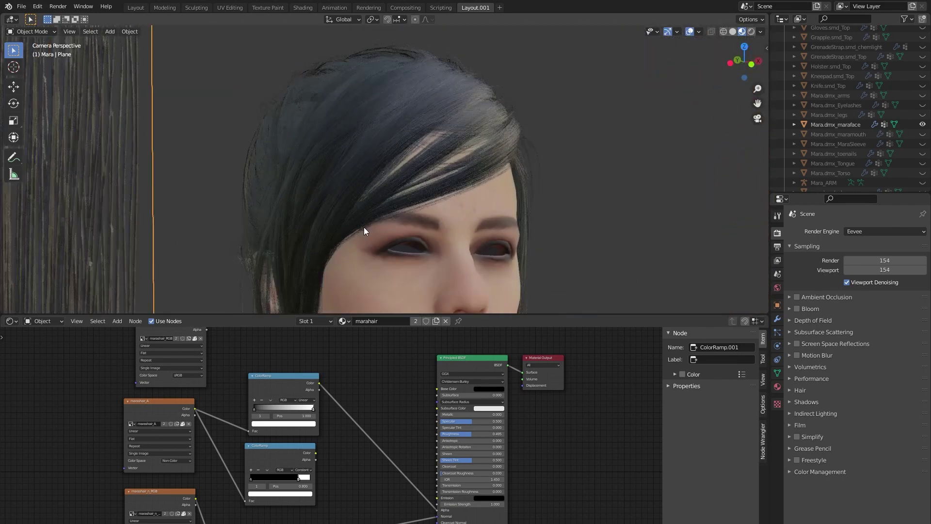
{"action": "scroll", "coordinate": [357, 232], "scroll_direction": "down", "scroll_amount": 3}
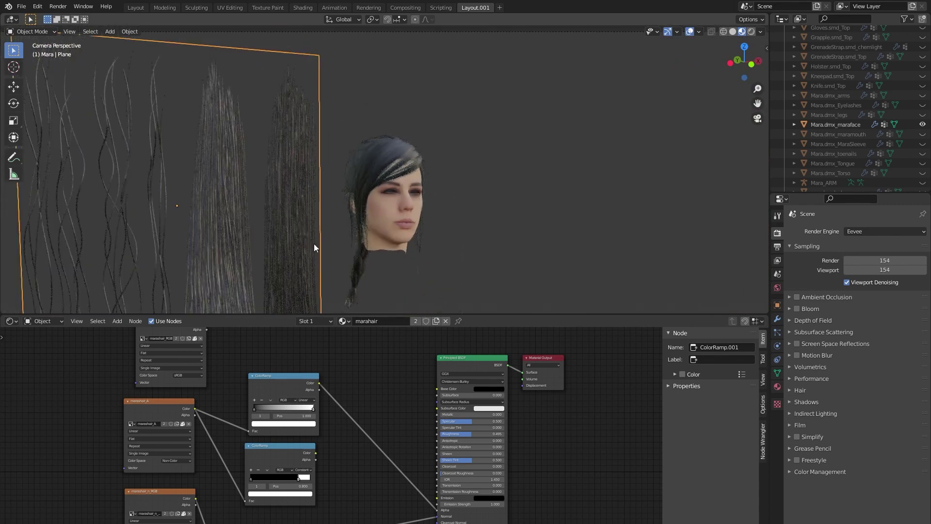
{"action": "scroll", "coordinate": [317, 245], "scroll_direction": "down", "scroll_amount": 1}
{"action": "middle_click_drag", "start_coordinate": [316, 246], "coordinate": [397, 203], "text": "shift"}
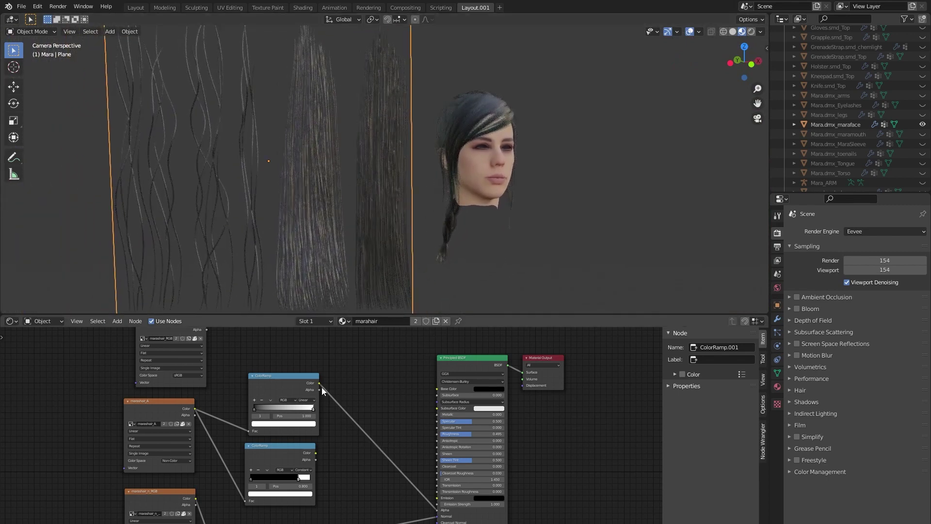
{"action": "left_click_drag", "start_coordinate": [437, 509], "coordinate": [436, 389]}
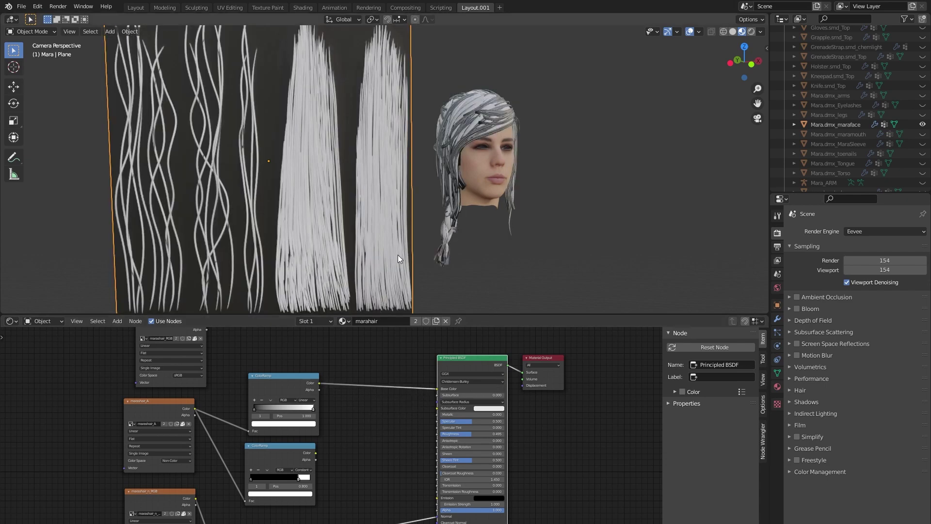
{"action": "scroll", "coordinate": [398, 245], "scroll_direction": "down", "scroll_amount": 2}
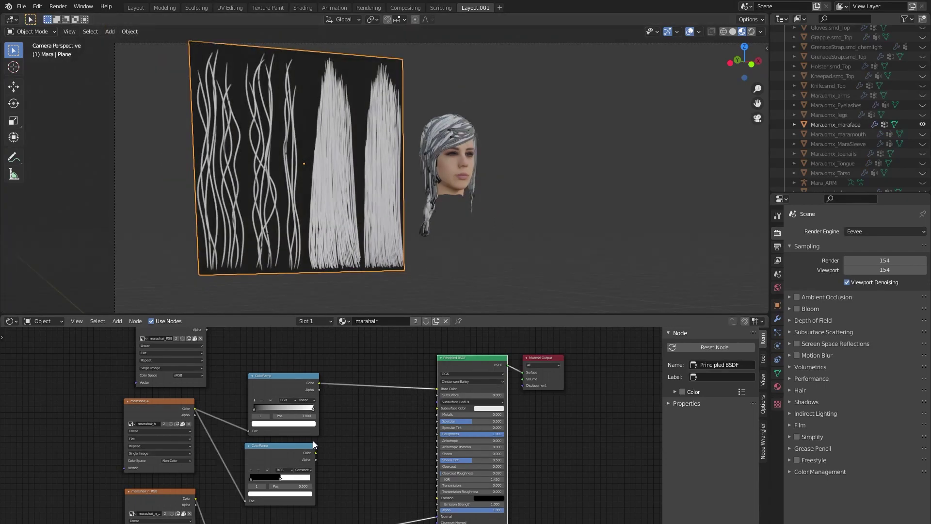
Step: Link the lower ColorRamp to Base Color and drag its white stop right to raise the mask threshold
{"action": "left_click_drag", "start_coordinate": [316, 453], "coordinate": [438, 393]}
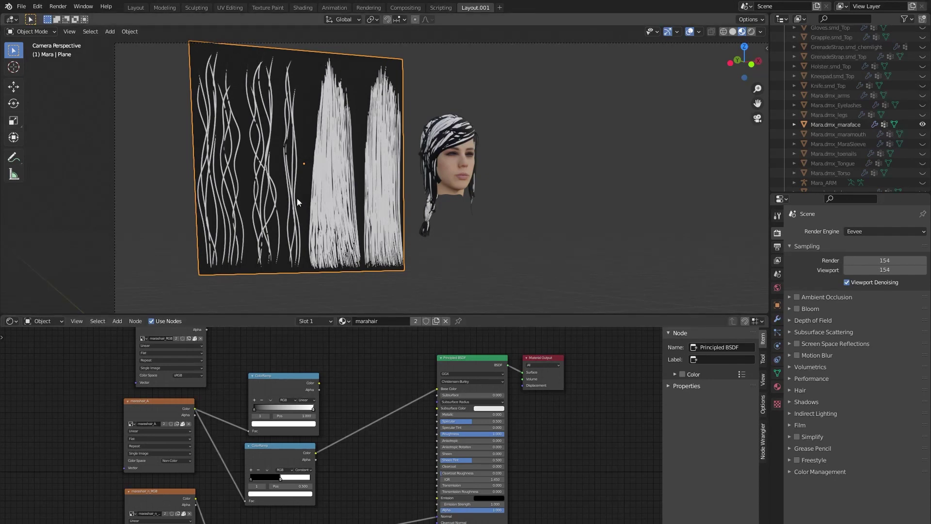
{"action": "scroll", "coordinate": [386, 164], "scroll_direction": "up", "scroll_amount": 7}
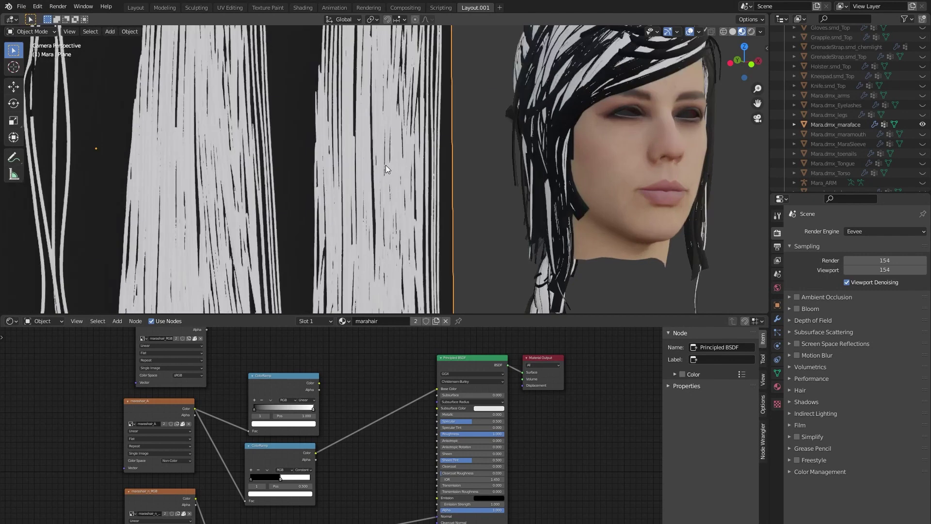
{"action": "scroll", "coordinate": [386, 166], "scroll_direction": "up", "scroll_amount": 5}
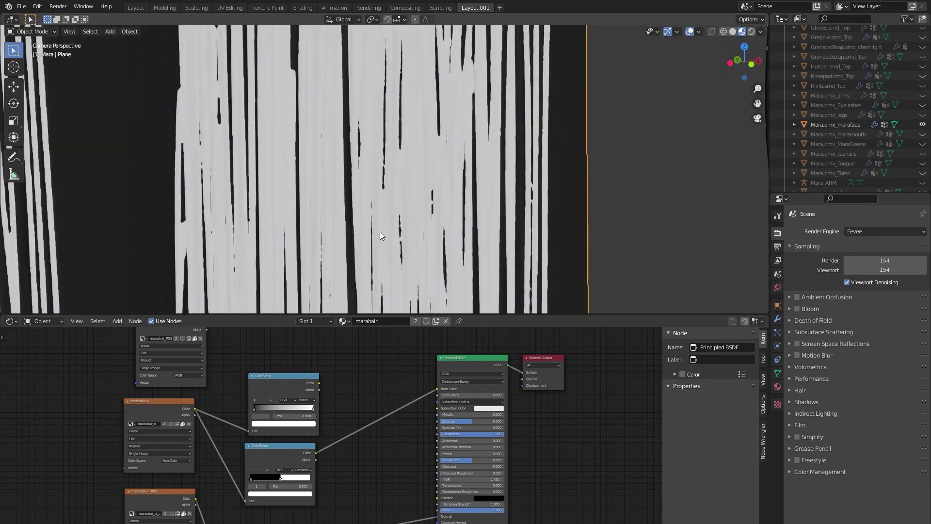
{"action": "scroll", "coordinate": [380, 232], "scroll_direction": "down", "scroll_amount": 8}
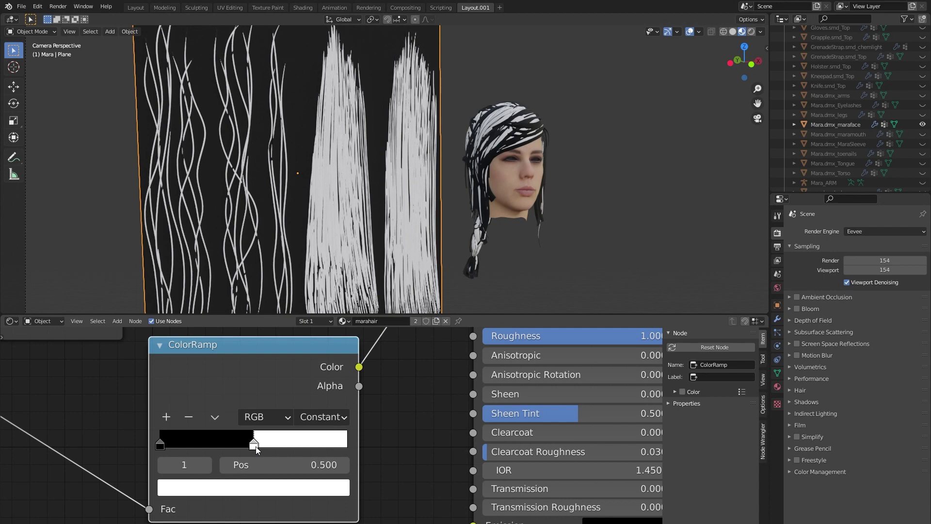
{"action": "left_click_drag", "start_coordinate": [256, 450], "coordinate": [207, 492]}
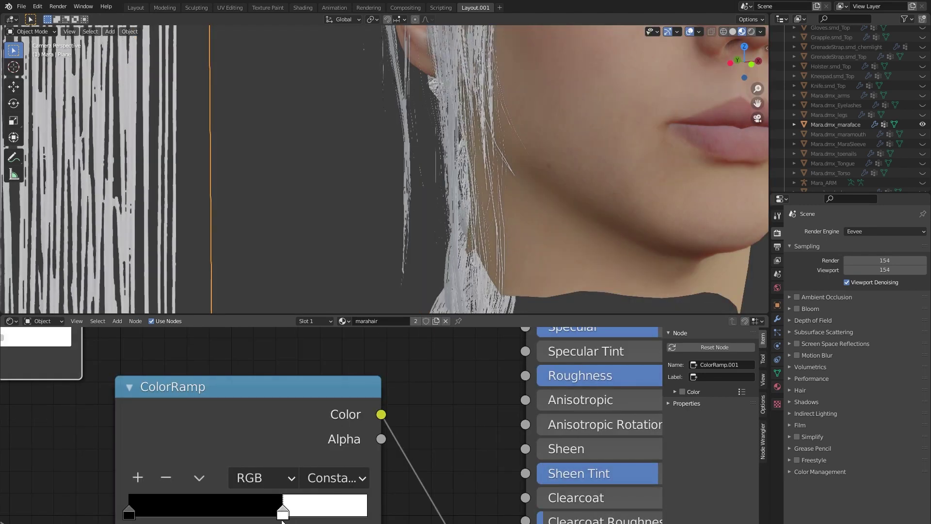
{"action": "left_click_drag", "start_coordinate": [283, 519], "coordinate": [247, 519]}
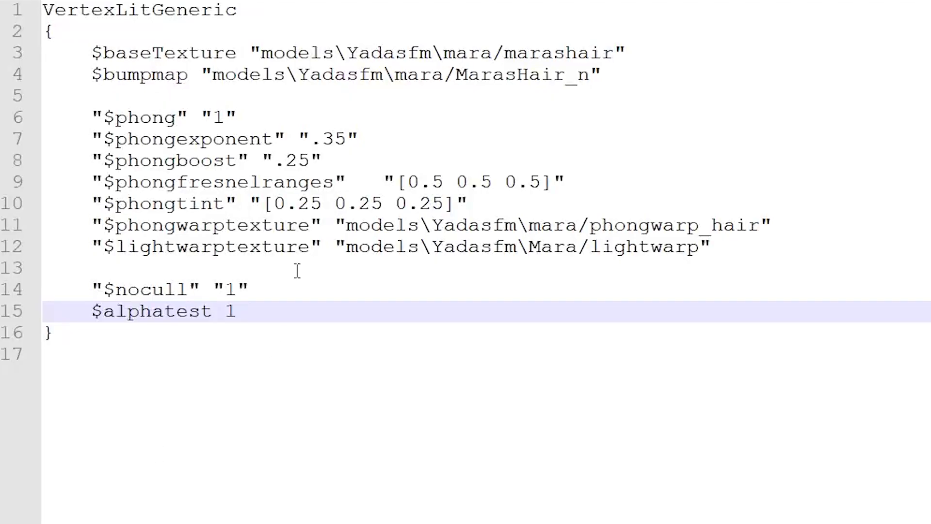
Step: Add "$alphatestreference 0.2" below $alphatest and reload all materials in Source Filmmaker
{"action": "key", "text": "Return"}
{"action": "type", "text": "$"}
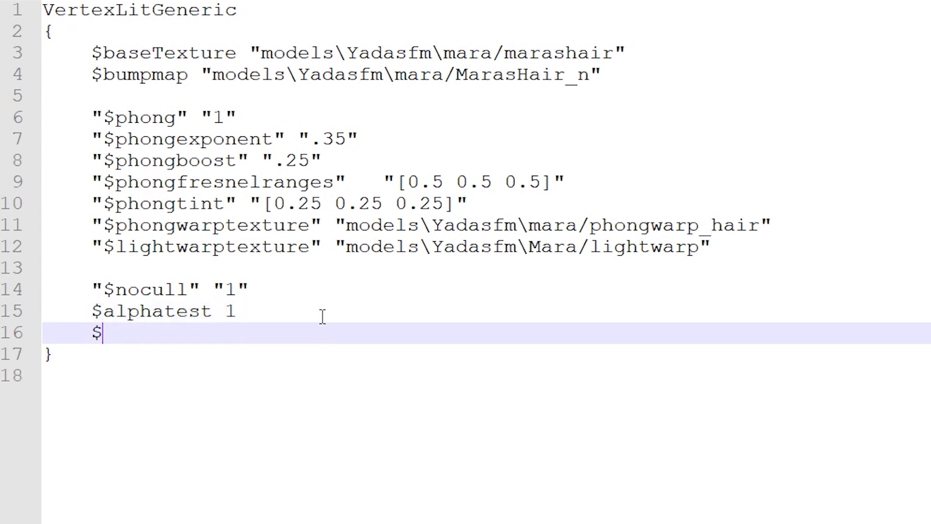
{"action": "type", "text": "alphatestref"}
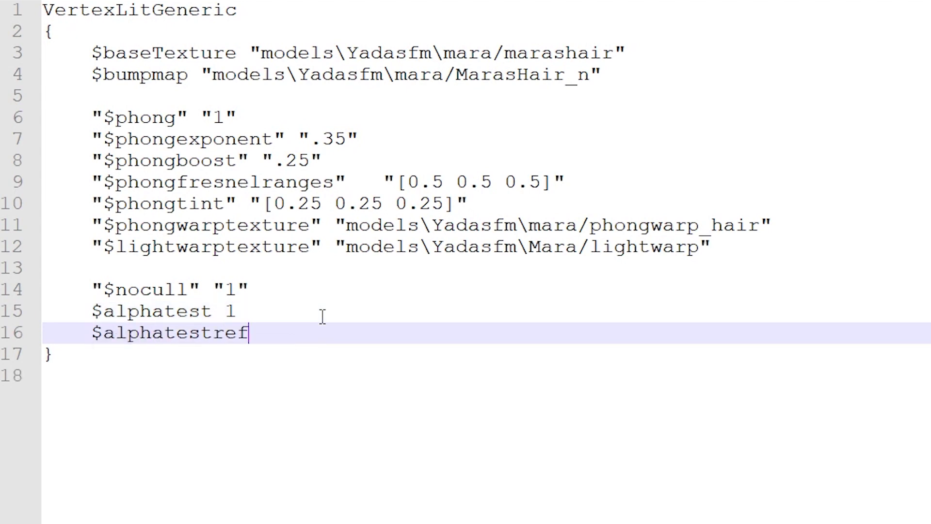
{"action": "type", "text": "erence 0.7"}
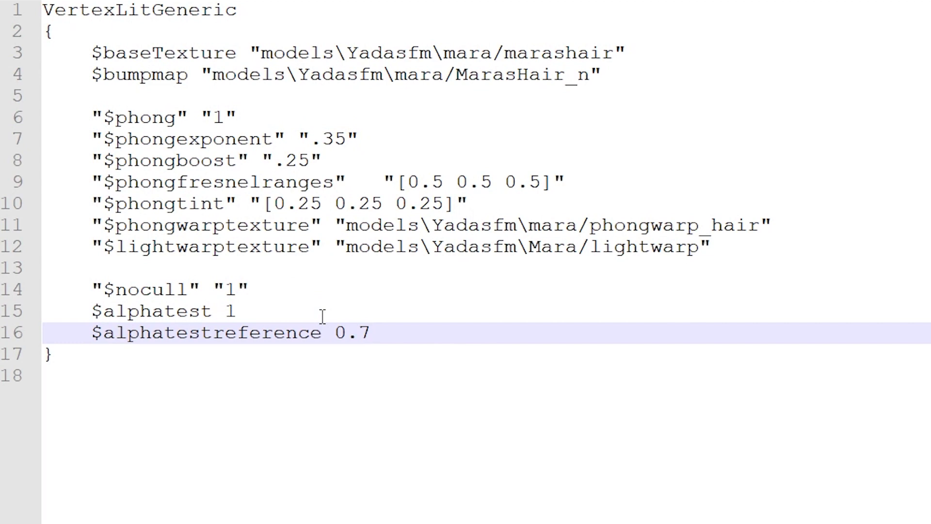
{"action": "key", "text": "BackSpace"}
{"action": "type", "text": "2"}
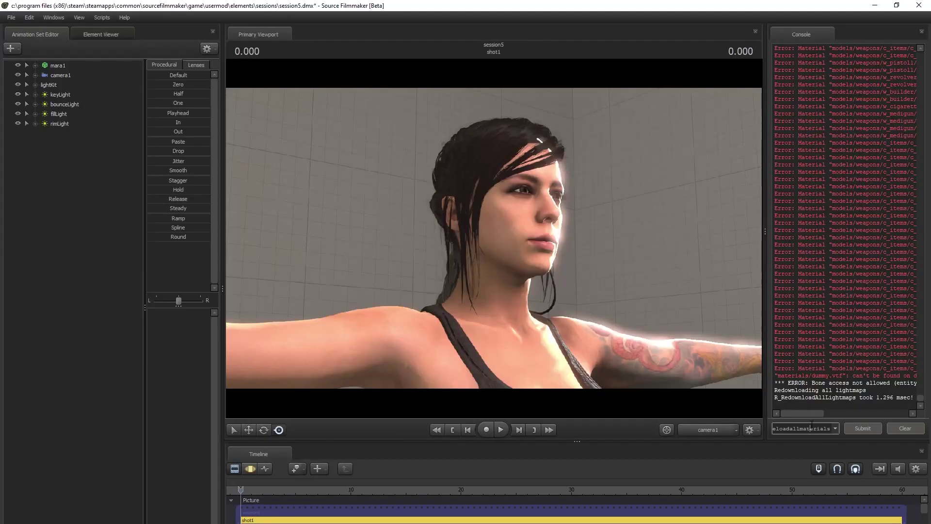
{"action": "key", "text": "Return"}
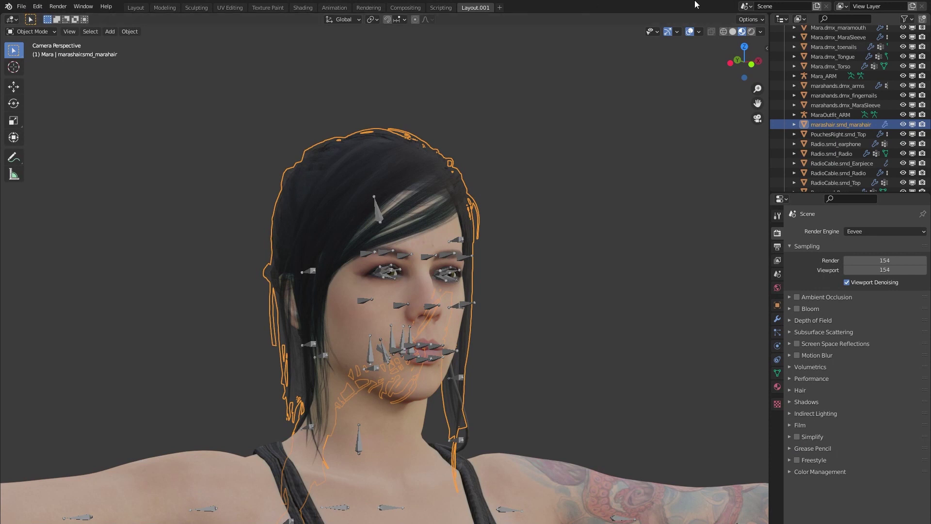
Step: Duplicate the hair mesh without moving it and rename the copy marashair.smd_marahair_translucent in the Outliner
{"action": "key", "text": "shift+d"}
{"action": "right_click", "coordinate": [530, 241]}
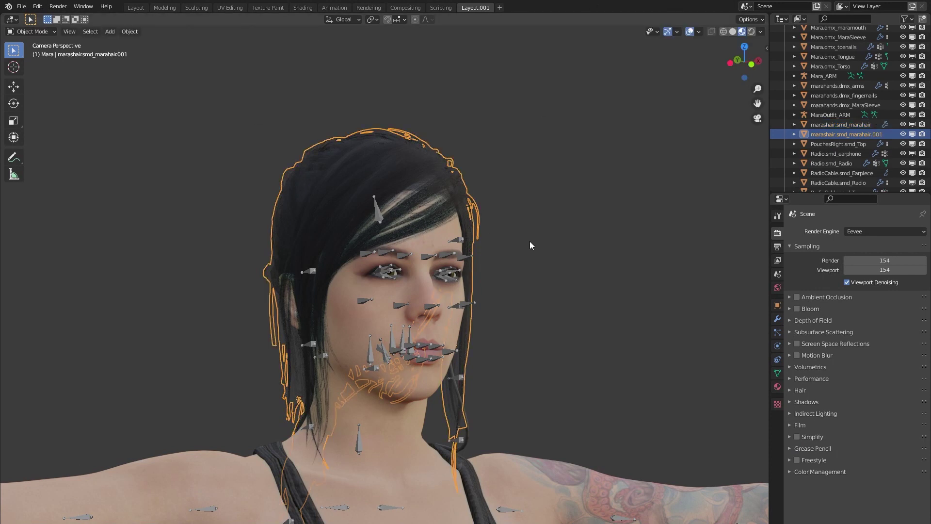
{"action": "double_click", "coordinate": [873, 135]}
{"action": "scroll", "coordinate": [873, 138], "scroll_direction": "down", "scroll_amount": 3}
{"action": "key", "text": "End"}
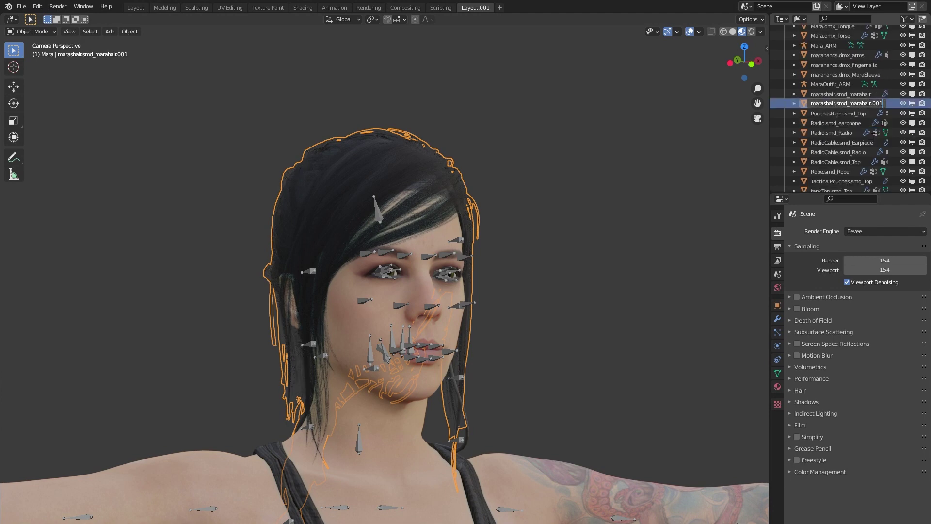
{"action": "key", "text": "BackSpace"}
{"action": "key", "text": "BackSpace"}
{"action": "key", "text": "BackSpace"}
{"action": "key", "text": "BackSpace"}
{"action": "type", "text": "_translucent"}
{"action": "key", "text": "Return"}
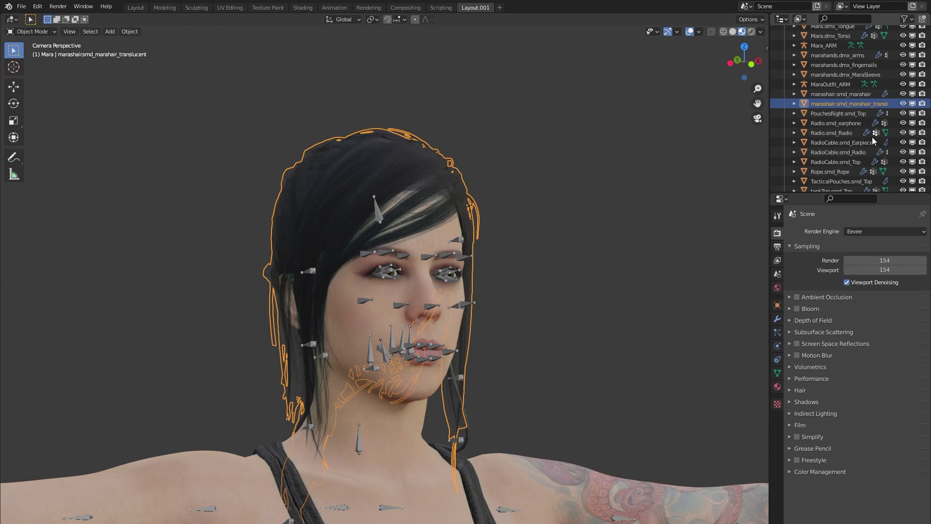
{"action": "left_click", "coordinate": [777, 386]}
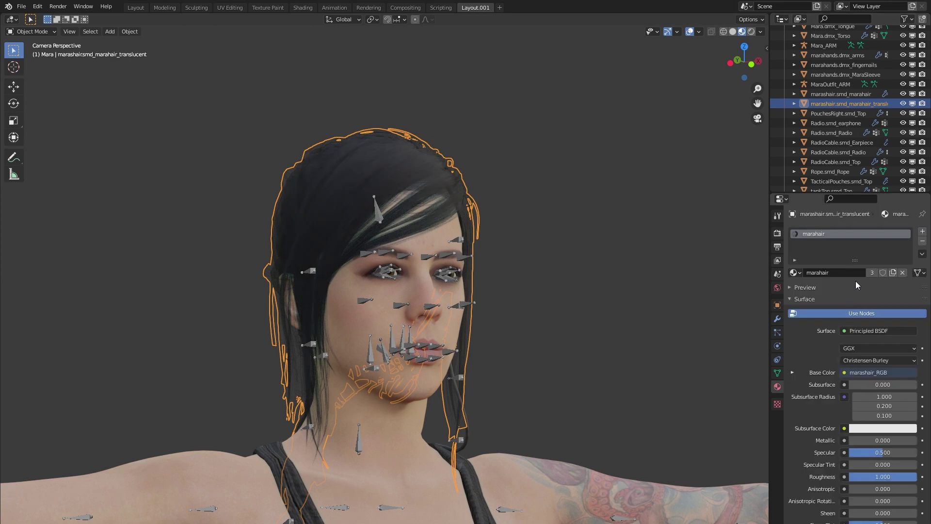
Step: Create a new material for the hair copy named marahair_translucent
{"action": "left_click", "coordinate": [894, 272]}
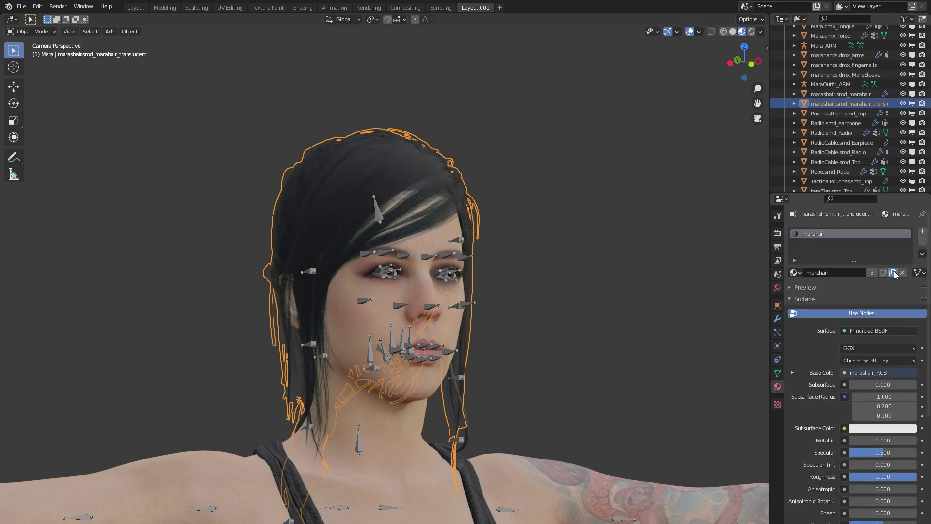
{"action": "double_click", "coordinate": [852, 233]}
{"action": "key", "text": "End"}
{"action": "key", "text": "BackSpace"}
{"action": "key", "text": "BackSpace"}
{"action": "key", "text": "BackSpace"}
{"action": "key", "text": "BackSpace"}
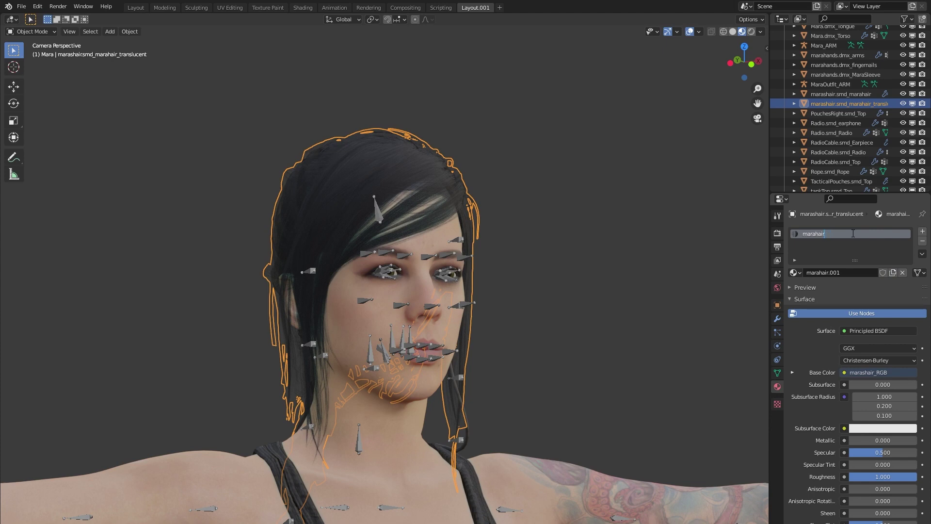
{"action": "type", "text": "_translucent"}
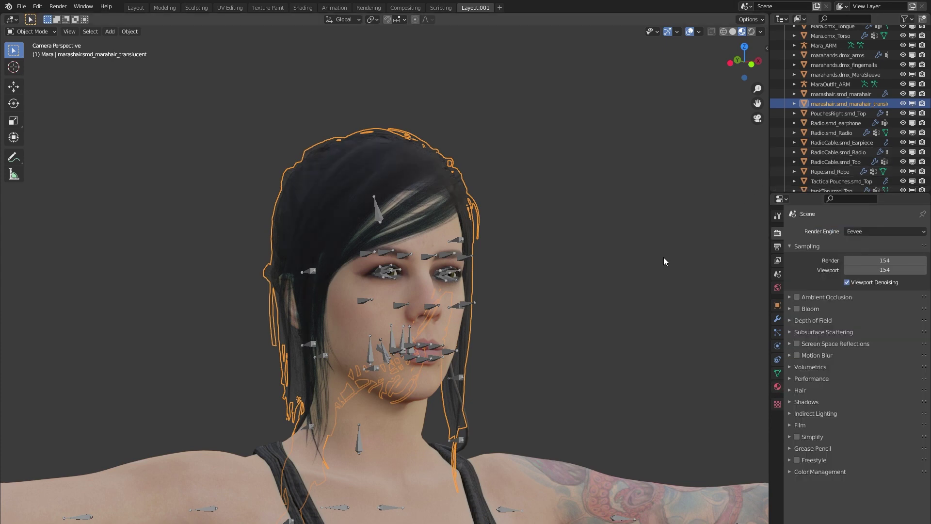
Step: Flip the hair copy's normals in Edit Mode via the F3 'flip' search
{"action": "key", "text": "Tab"}
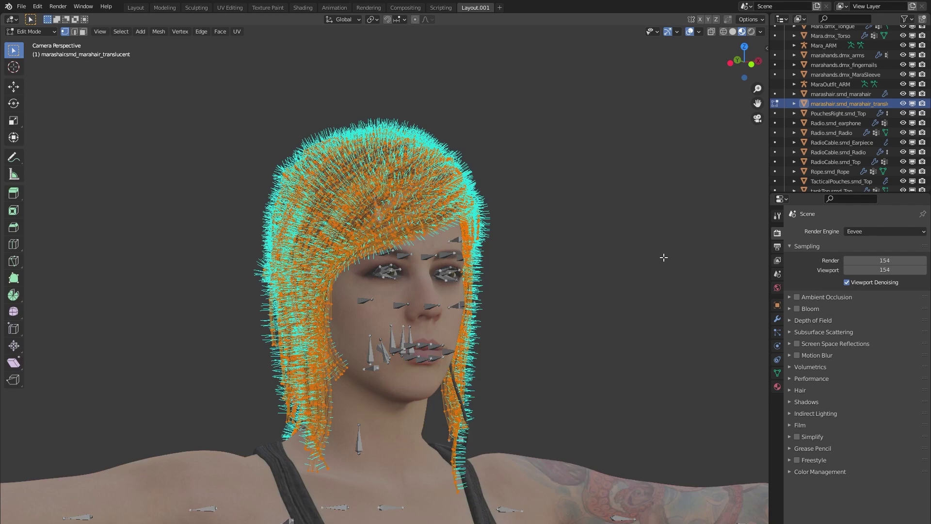
{"action": "key", "text": "F3"}
{"action": "type", "text": "flip"}
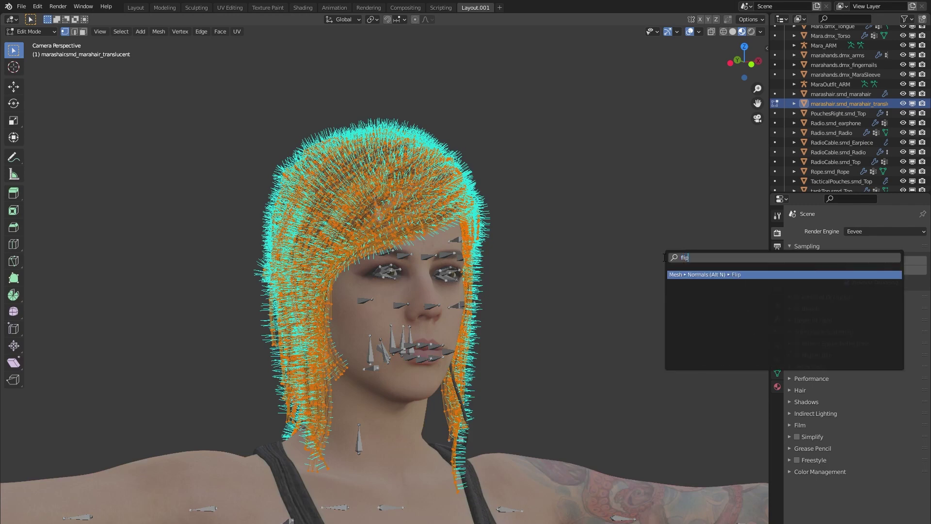
{"action": "key", "text": "Return"}
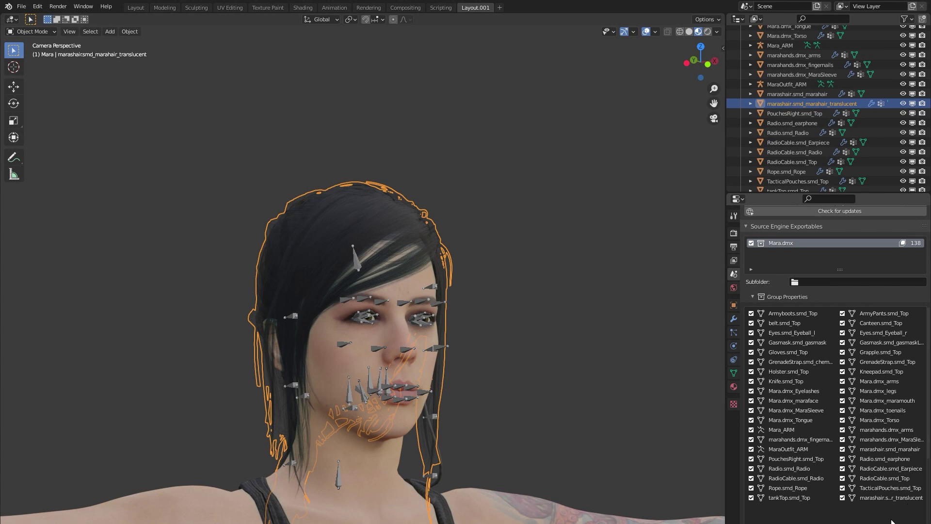
Step: Run the Source Tools scene export for Mara and scroll down to Source Engine QC Compiles
{"action": "scroll", "coordinate": [793, 293], "scroll_direction": "up", "scroll_amount": 8}
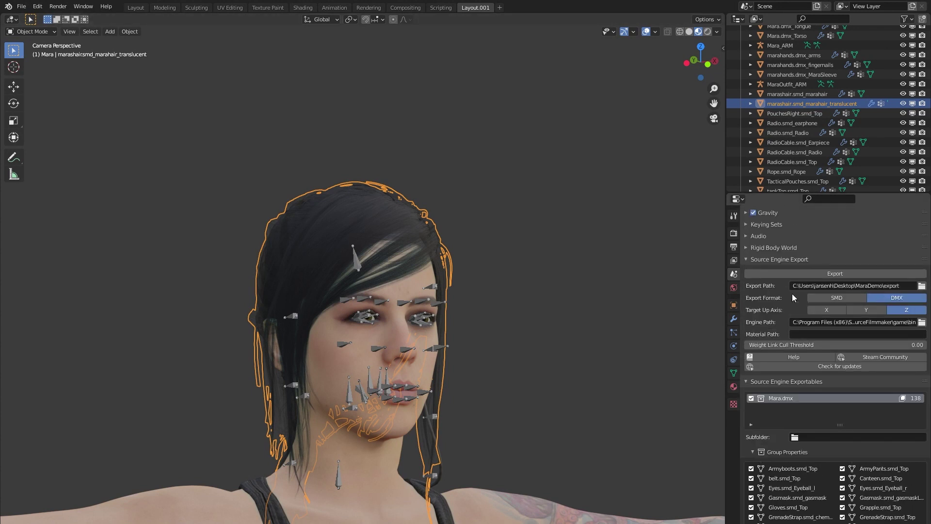
{"action": "left_click", "coordinate": [801, 273]}
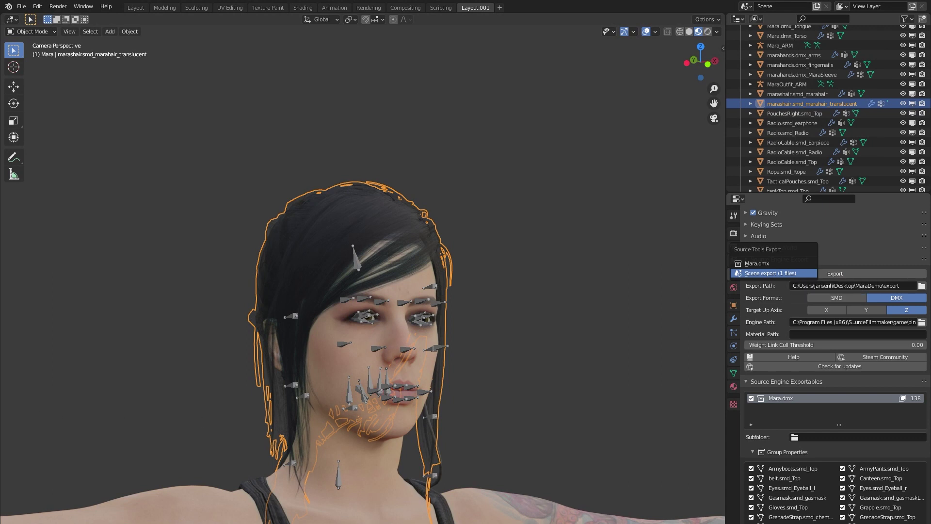
{"action": "scroll", "coordinate": [834, 339], "scroll_direction": "down", "scroll_amount": 15}
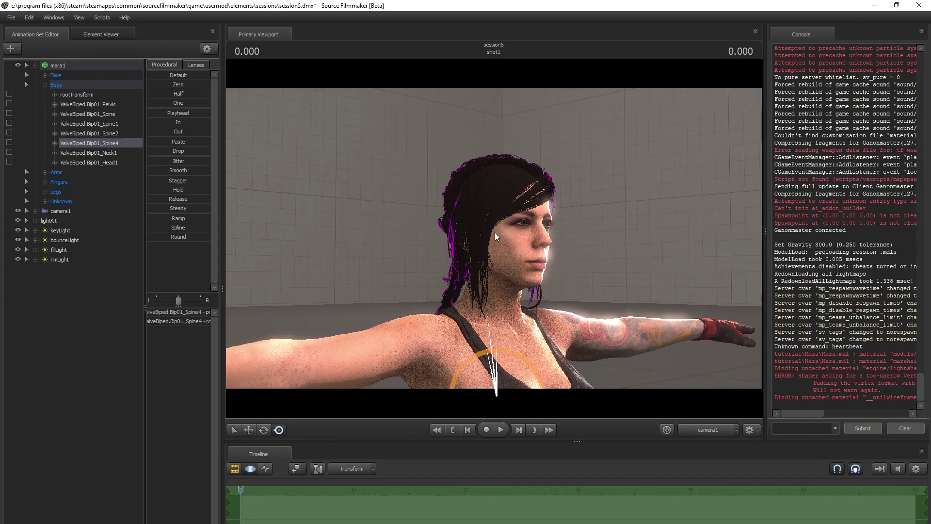
Step: Switch to the Work Camera and orbit to a side profile of Mara's reloaded hair
{"action": "left_click", "coordinate": [722, 425]}
{"action": "left_click_drag", "start_coordinate": [536, 248], "coordinate": [490, 228], "text": "alt"}
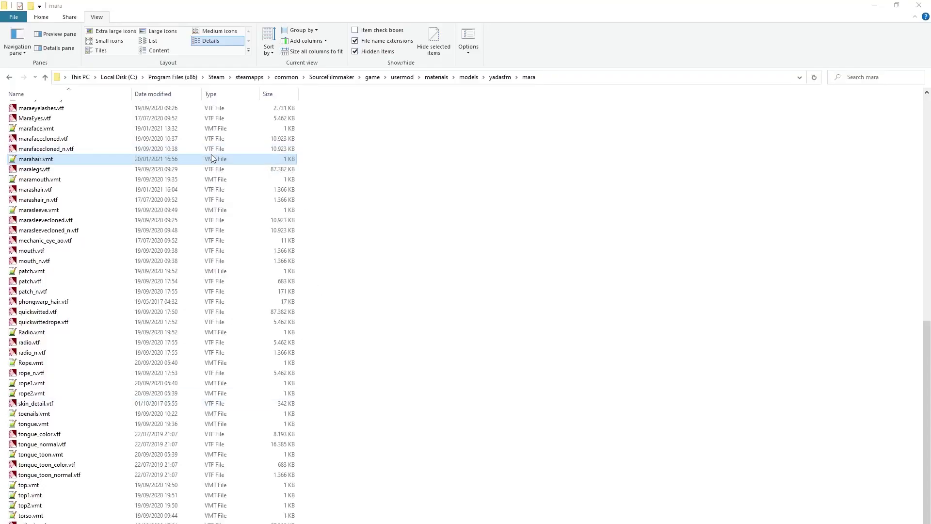
Step: Duplicate marahair.vmt and rename the copy to marahair_translucent.vmt
{"action": "left_click", "coordinate": [217, 159]}
{"action": "key", "text": "ctrl+c"}
{"action": "key", "text": "ctrl+v"}
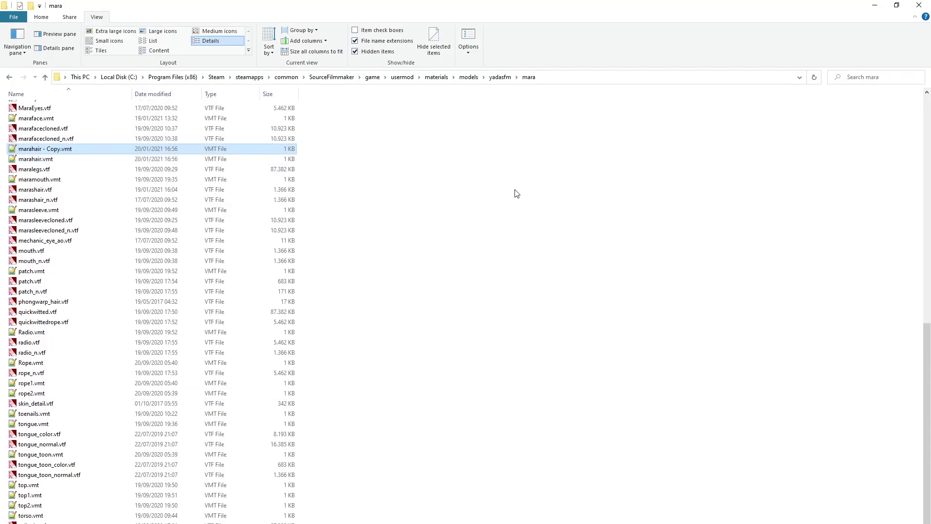
{"action": "key", "text": "F2"}
{"action": "key", "text": "Right"}
{"action": "key", "text": "BackSpace"}
{"action": "key", "text": "BackSpace"}
{"action": "key", "text": "BackSpace"}
{"action": "key", "text": "BackSpace"}
{"action": "key", "text": "BackSpace"}
{"action": "key", "text": "BackSpace"}
{"action": "key", "text": "BackSpace"}
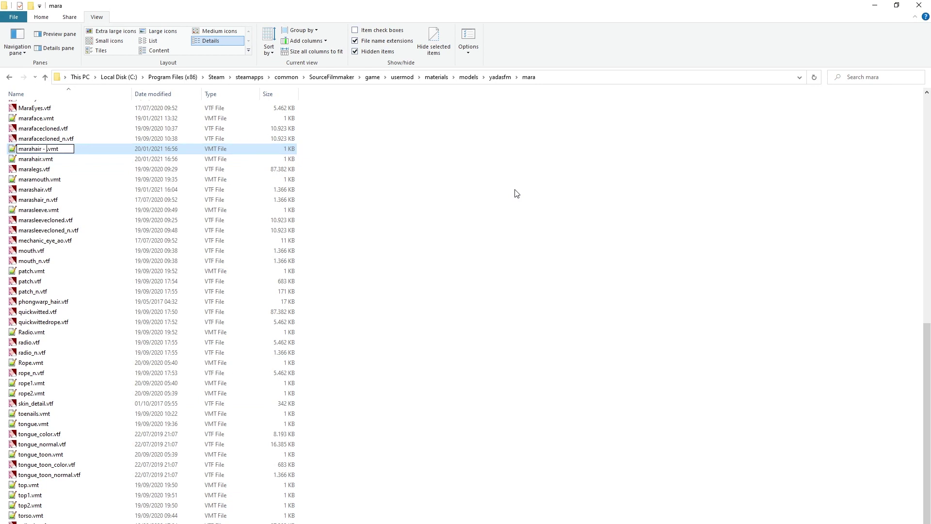
{"action": "type", "text": "_translucent"}
{"action": "key", "text": "Return"}
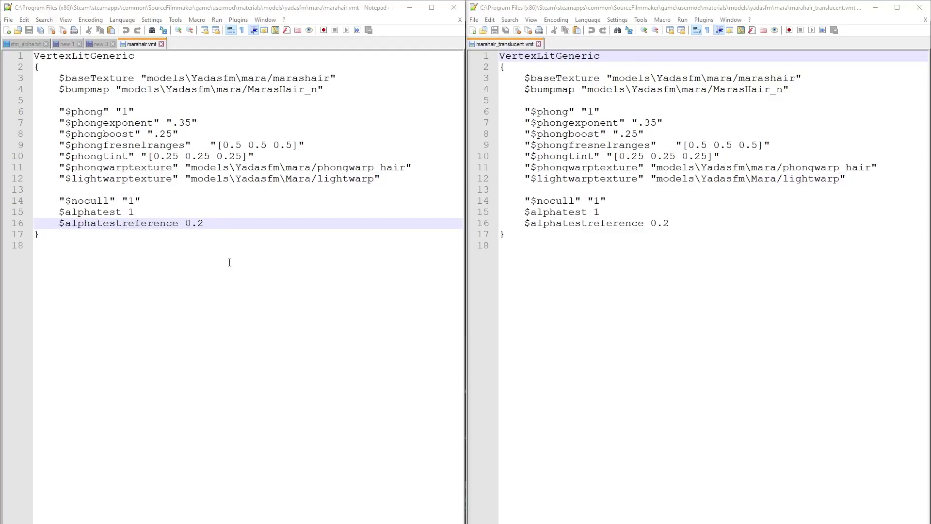
Step: Change marahair.vmt's $alphatestreference from 0.2 to 0.7
{"action": "left_click", "coordinate": [222, 221]}
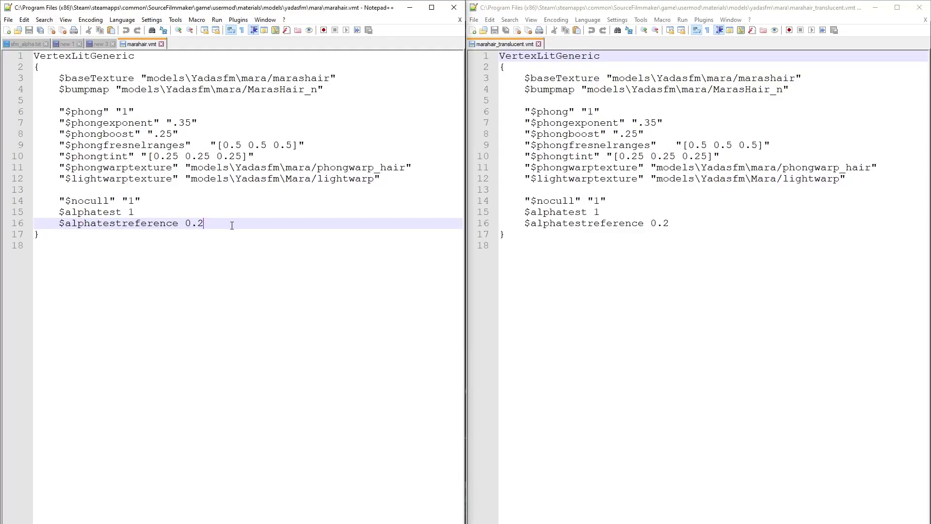
{"action": "key", "text": "BackSpace"}
{"action": "type", "text": "7"}
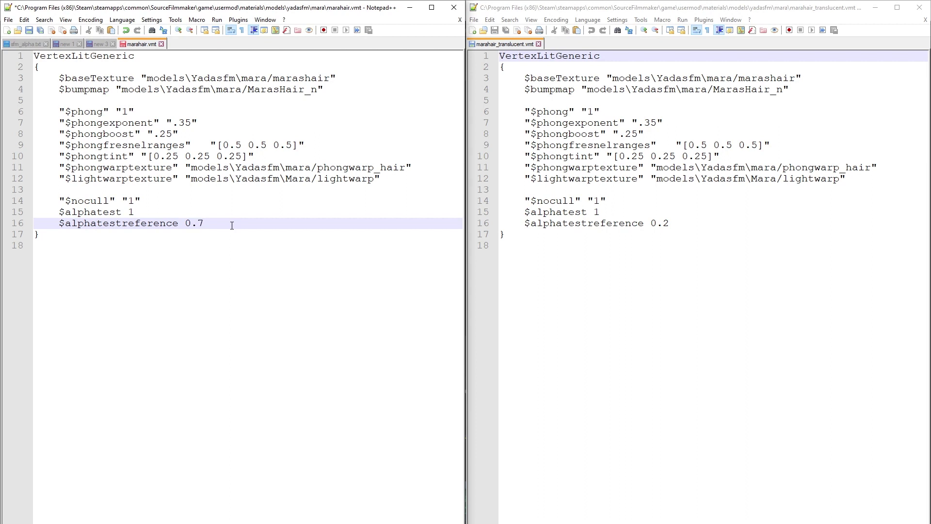
Step: Replace the alphatest lines in marahair_translucent.vmt with $translucent 1 and save it
{"action": "left_click", "coordinate": [673, 227]}
{"action": "left_click_drag", "start_coordinate": [672, 226], "coordinate": [532, 213]}
{"action": "type", "text": "trans"}
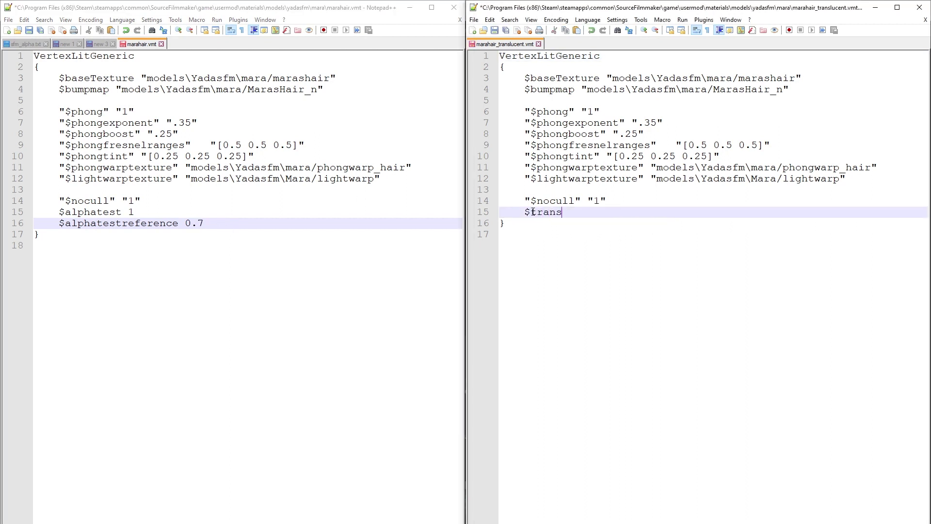
{"action": "type", "text": "lucent 1"}
{"action": "key", "text": "ctrl+s"}
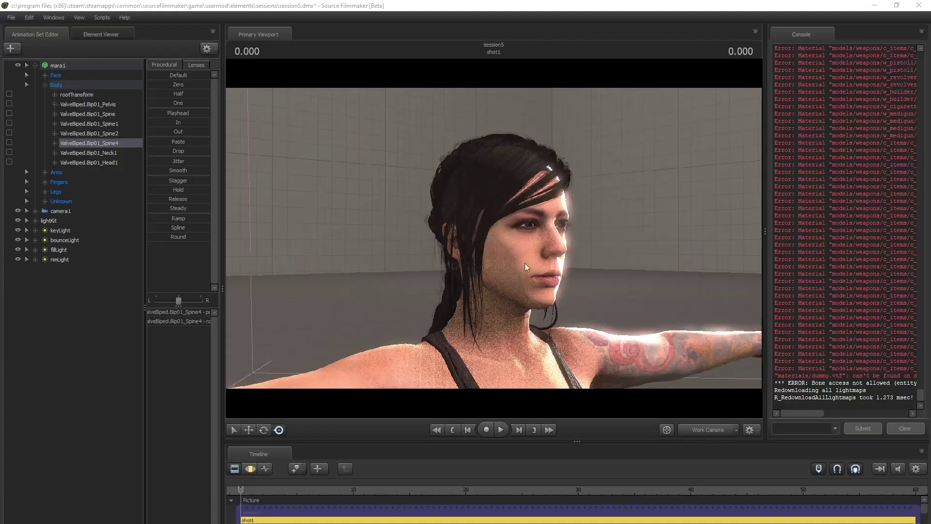
Step: Orbit the Work Camera around Mara's head to inspect the reloaded hair from behind
{"action": "left_click", "coordinate": [524, 263]}
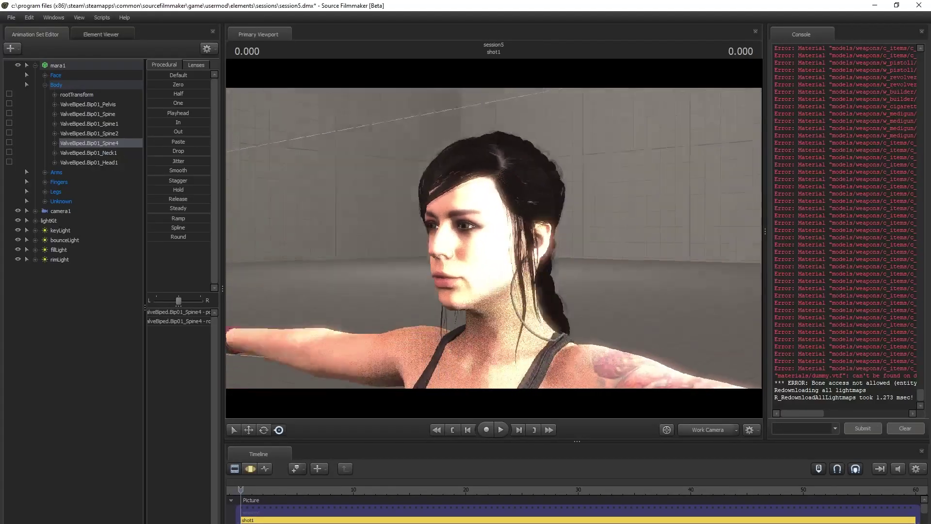
{"action": "left_click_drag", "start_coordinate": [524, 263], "coordinate": [556, 262], "text": "alt"}
{"action": "key", "text": "s"}
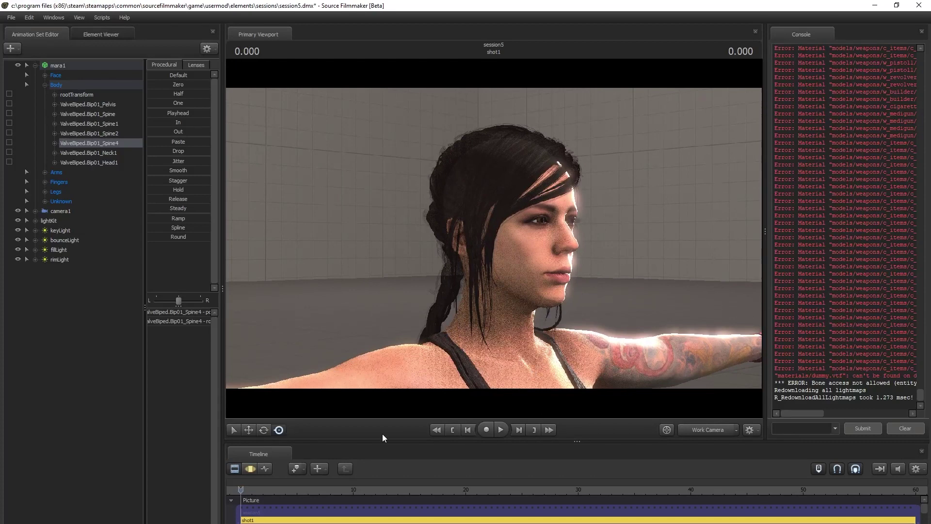
Step: Return to camera1 and preview ambient occlusion in Render Settings, then cancel without changes
{"action": "left_click", "coordinate": [706, 430]}
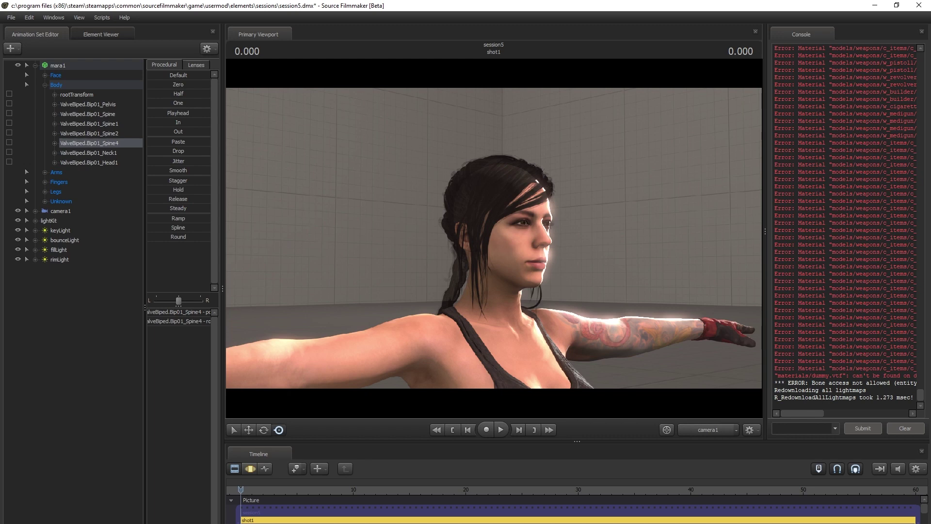
{"action": "right_click", "coordinate": [588, 277]}
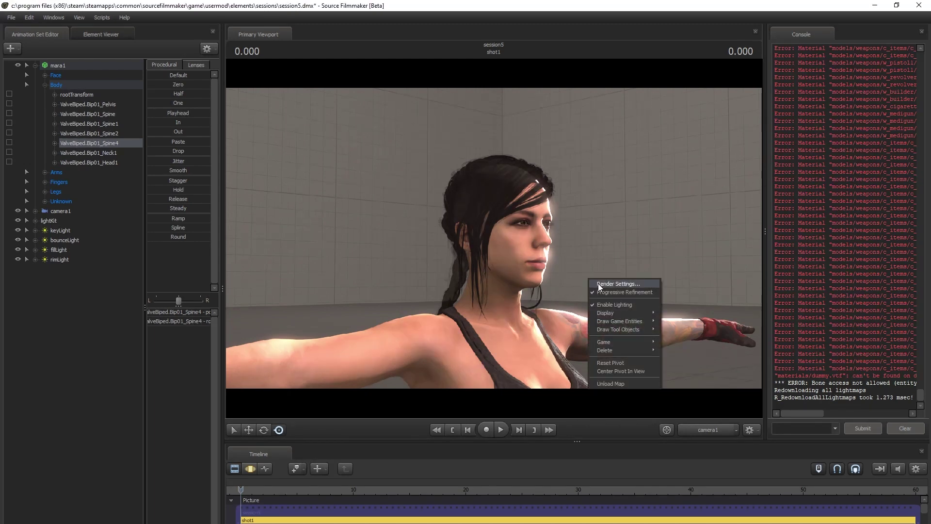
{"action": "left_click", "coordinate": [597, 283]}
{"action": "left_click", "coordinate": [494, 318]}
{"action": "left_click_drag", "start_coordinate": [473, 223], "coordinate": [280, 245]}
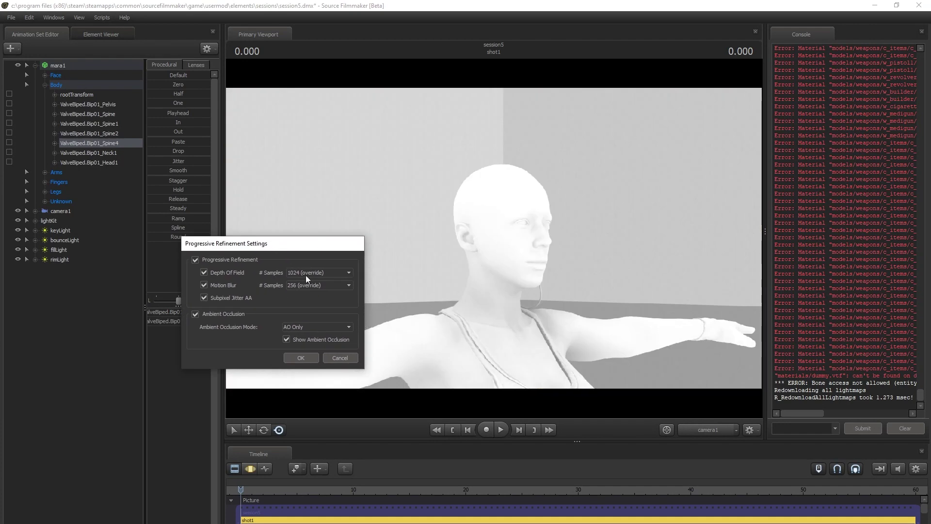
{"action": "left_click", "coordinate": [327, 358]}
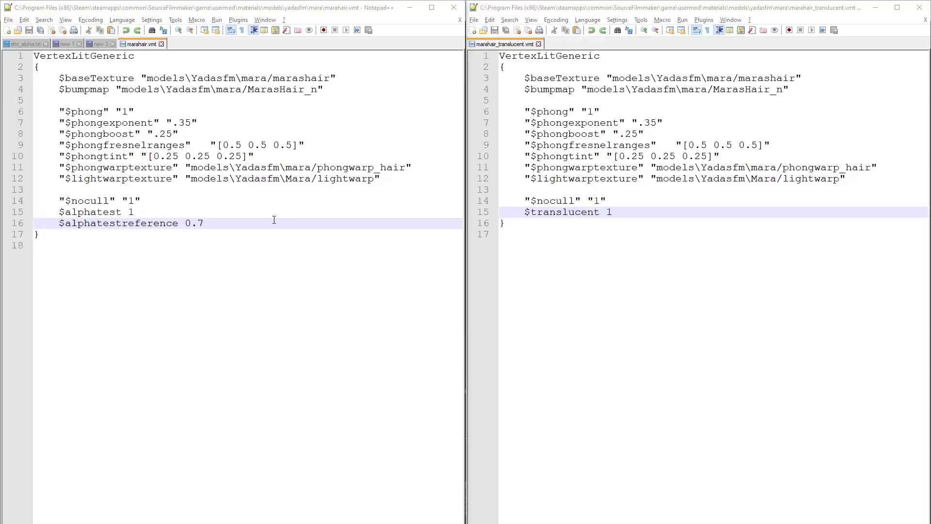
Step: Add $ambientocclusion 0 below the alpha test reference line in marahair.vmt
{"action": "left_click", "coordinate": [274, 220]}
{"action": "key", "text": "Return"}
{"action": "type", "text": "$am"}
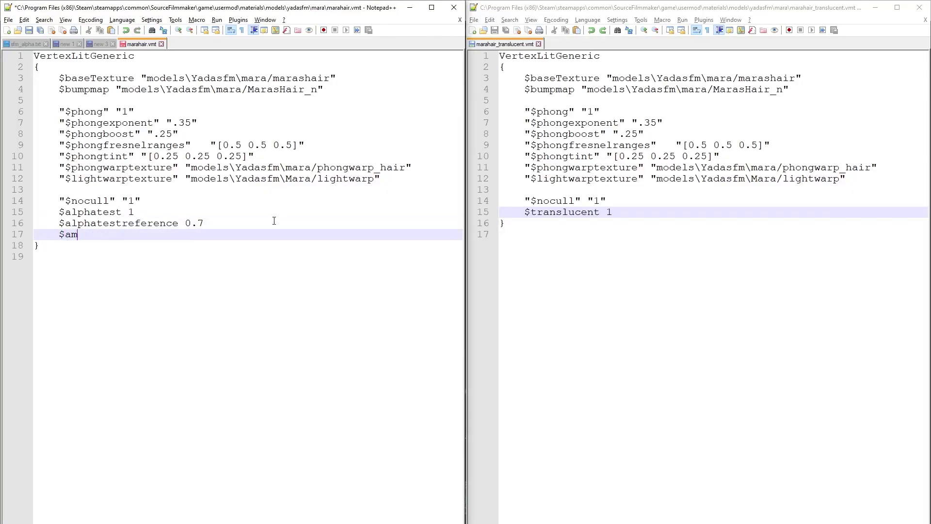
{"action": "type", "text": "bientocclusion 0"}
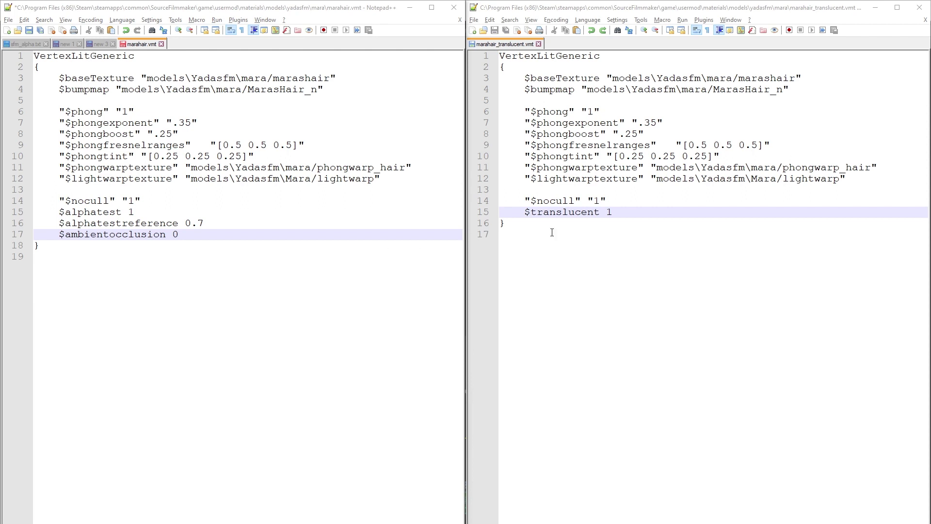
Step: Add $ambientocclusion 0 after $translucent 1 in marahair_translucent.vmt, then save both files
{"action": "left_click", "coordinate": [643, 215]}
{"action": "key", "text": "Return"}
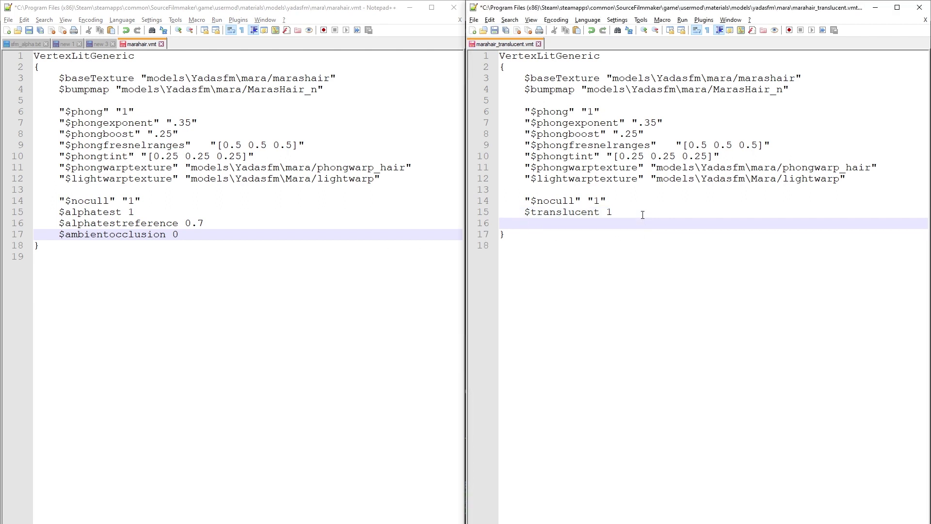
{"action": "type", "text": "$"}
{"action": "key", "text": "BackSpace"}
{"action": "type", "text": "$ambientocclusion"}
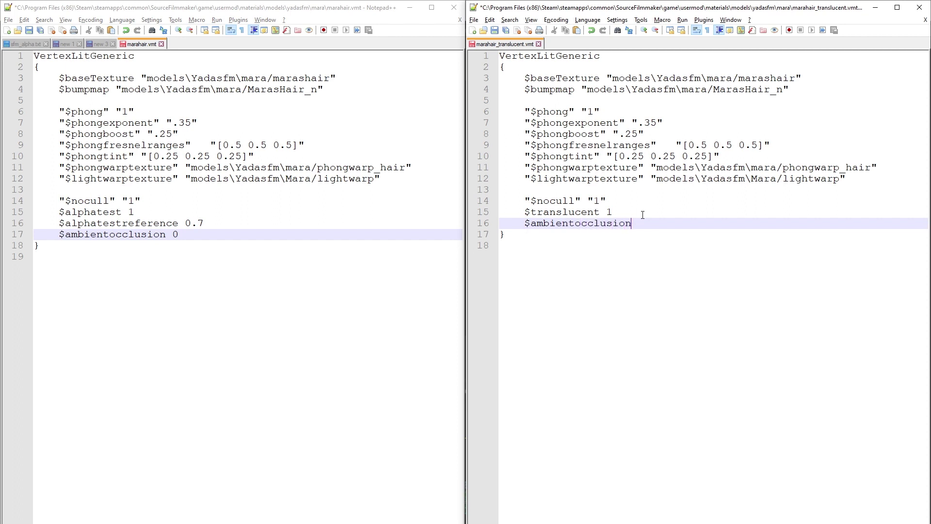
{"action": "type", "text": " 0"}
{"action": "key", "text": "ctrl+s"}
{"action": "left_click", "coordinate": [405, 223]}
{"action": "key", "text": "ctrl+s"}
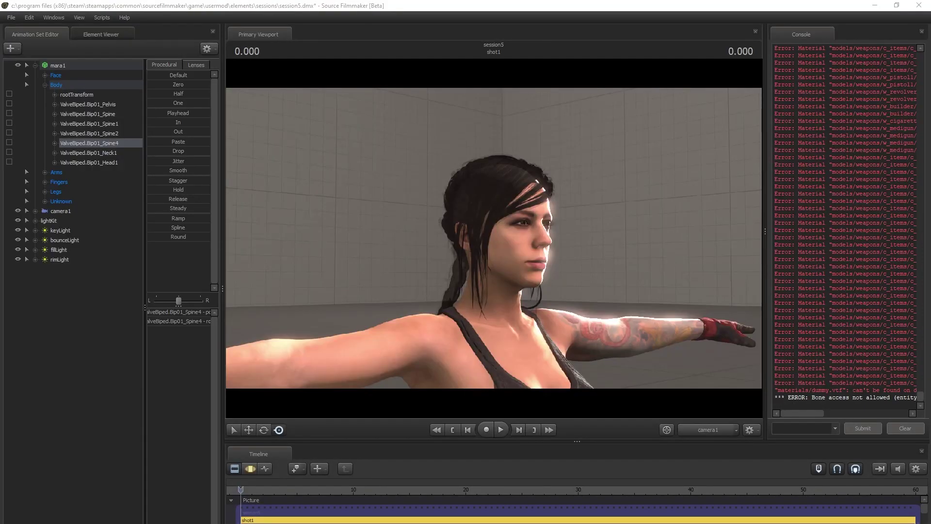
Step: Refresh the viewport, then fly the Work Camera around Mara's hair, close up and from both sides
{"action": "left_click", "coordinate": [720, 431]}
{"action": "left_click", "coordinate": [721, 432]}
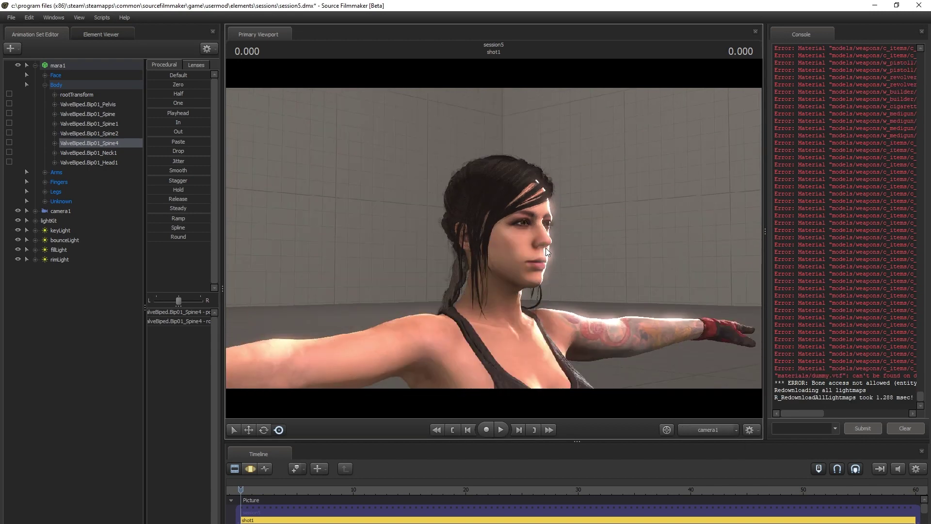
{"action": "key", "text": "F3"}
{"action": "left_click", "coordinate": [715, 428]}
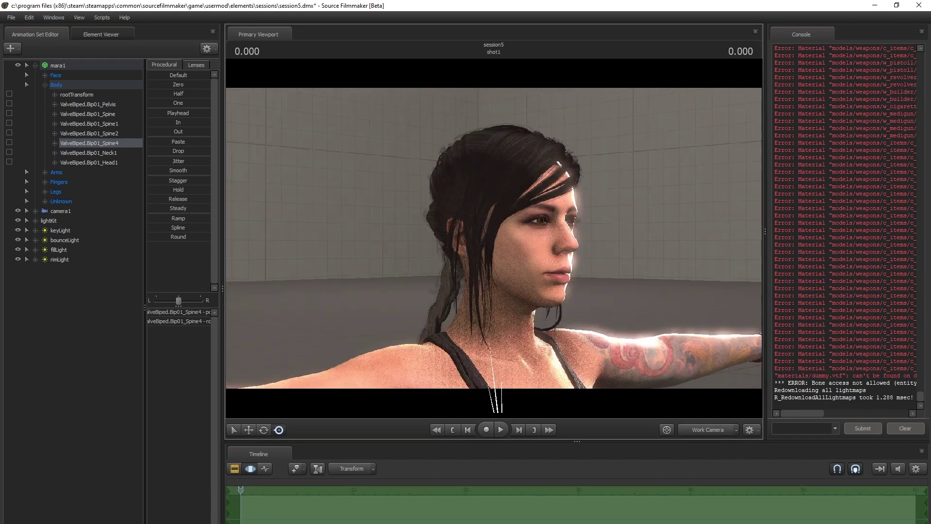
{"action": "left_click_drag", "start_coordinate": [494, 238], "coordinate": [538, 192], "text": "alt"}
{"action": "key", "text": "s"}
{"action": "key", "text": "w"}
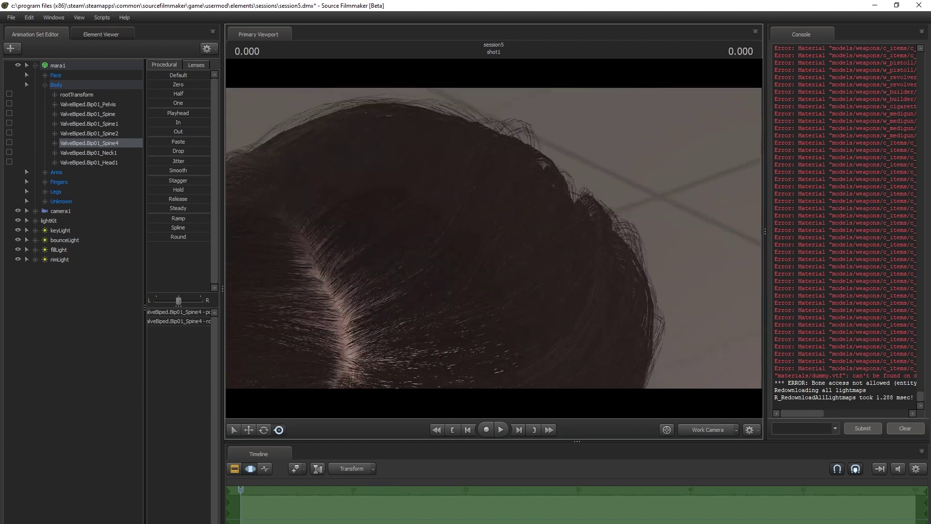
{"action": "key", "text": "s"}
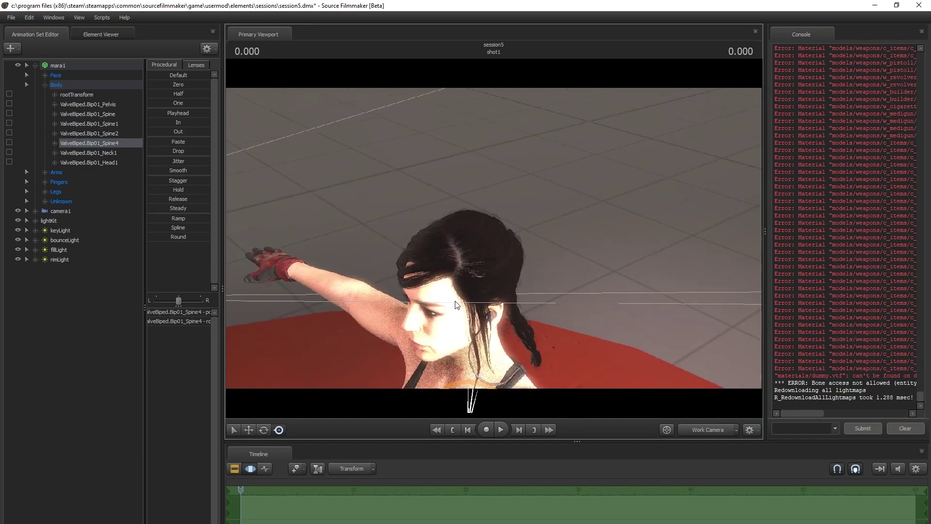
{"action": "key", "text": "a"}
{"action": "left_click_drag", "start_coordinate": [455, 305], "coordinate": [493, 238]}
{"action": "key", "text": "d"}
{"action": "key", "text": "a"}
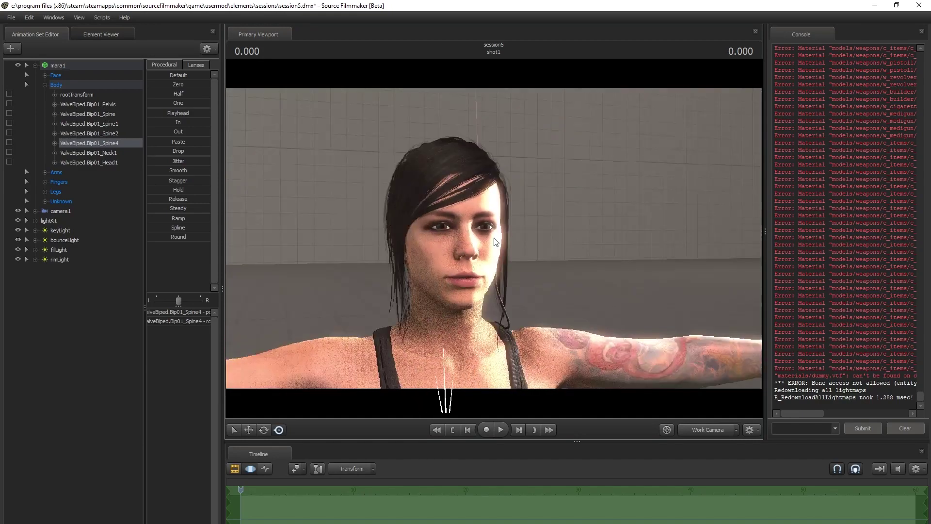
Step: Return to camera1 and move it in toward Mara's face for a close-up
{"action": "key", "text": "F2"}
{"action": "left_click", "coordinate": [708, 430]}
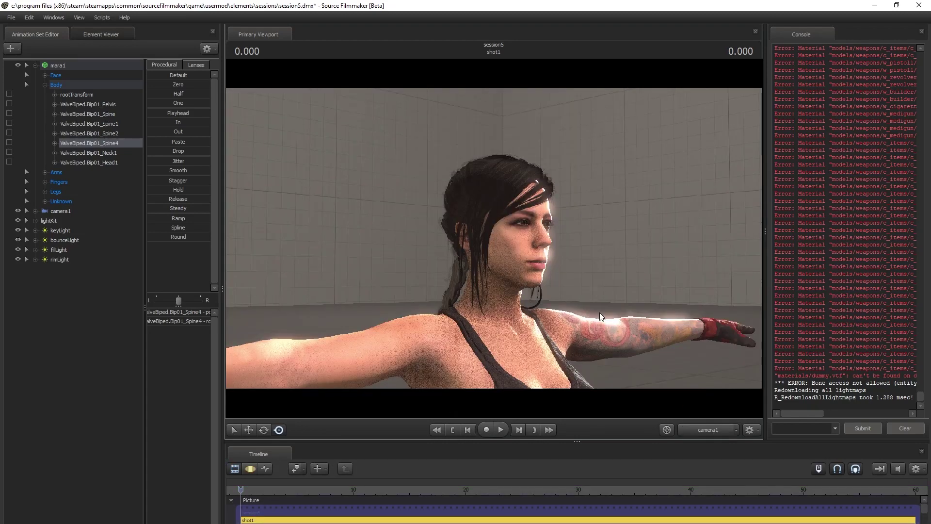
{"action": "key", "text": "F3"}
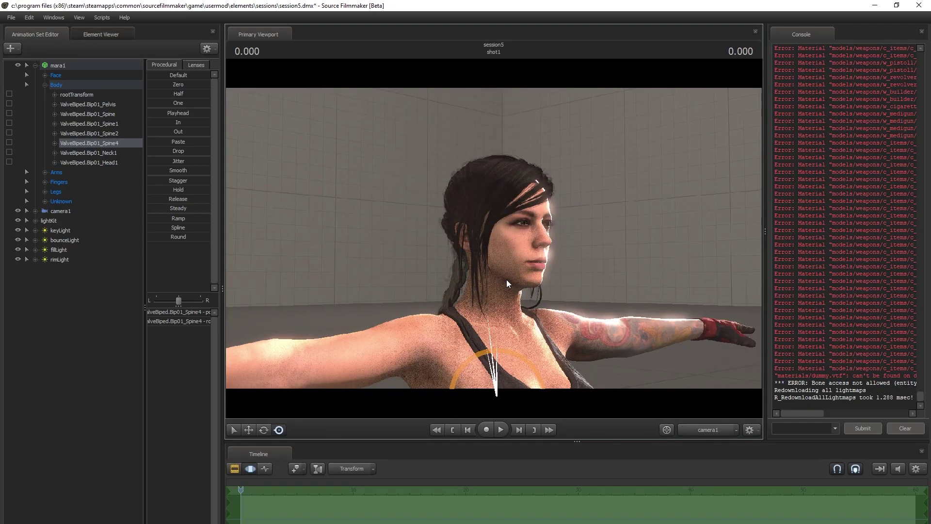
{"action": "left_click", "coordinate": [48, 212]}
{"action": "left_click_drag", "start_coordinate": [493, 238], "coordinate": [480, 256]}
{"action": "key", "text": "w"}
{"action": "scroll", "coordinate": [494, 239], "scroll_direction": "down", "scroll_amount": 3}
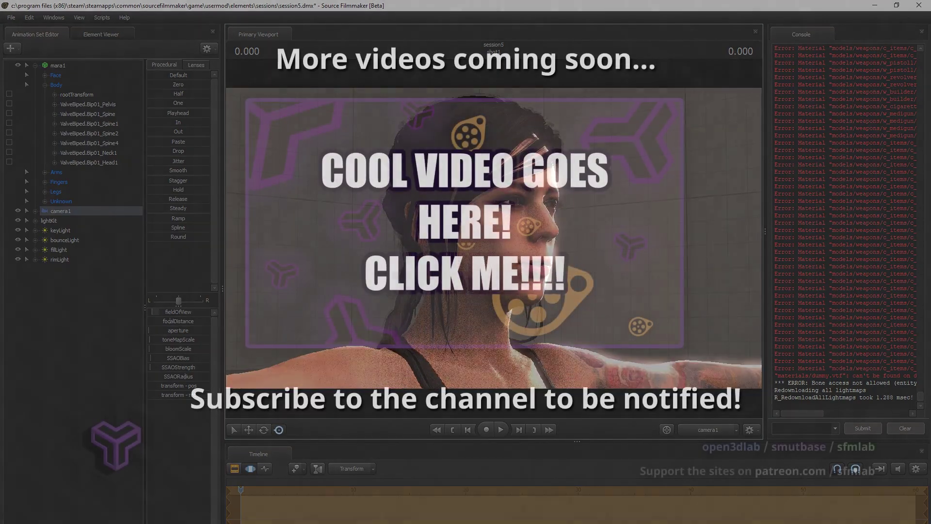